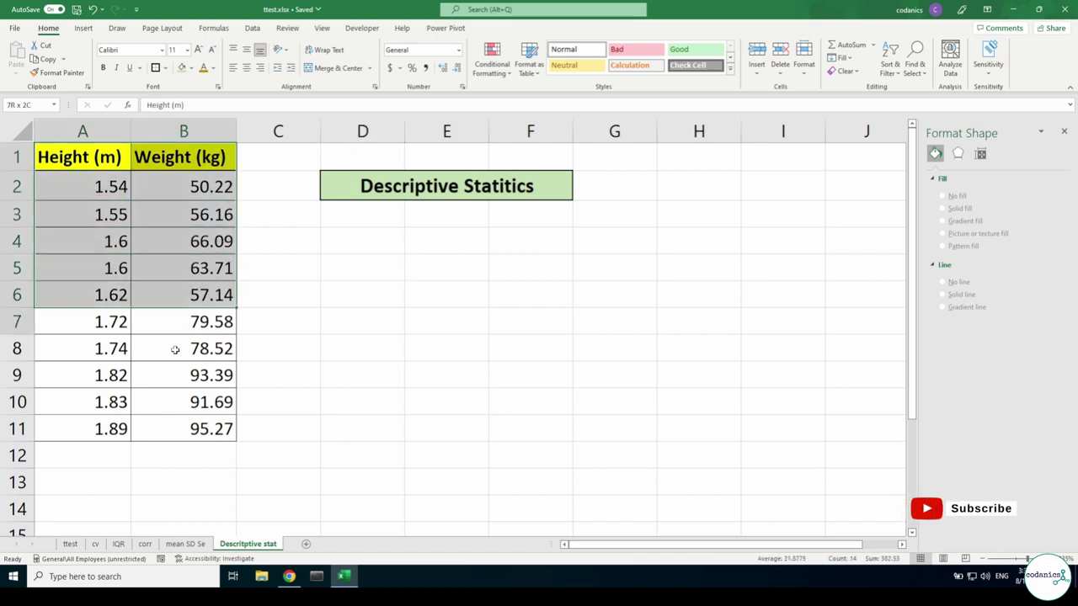
# Look over the Height and Weight columns and pick D3 as the results cell
pyautogui.moveTo(82, 158); pyautogui.dragTo(211, 425)
pyautogui.click(187, 163)
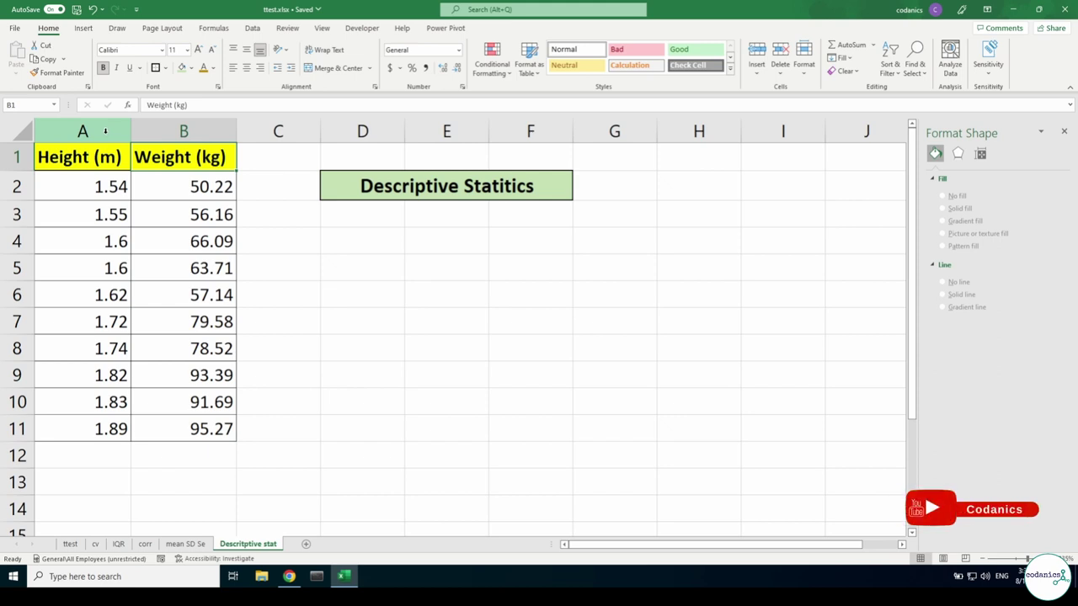
pyautogui.moveTo(97, 187); pyautogui.dragTo(61, 420)
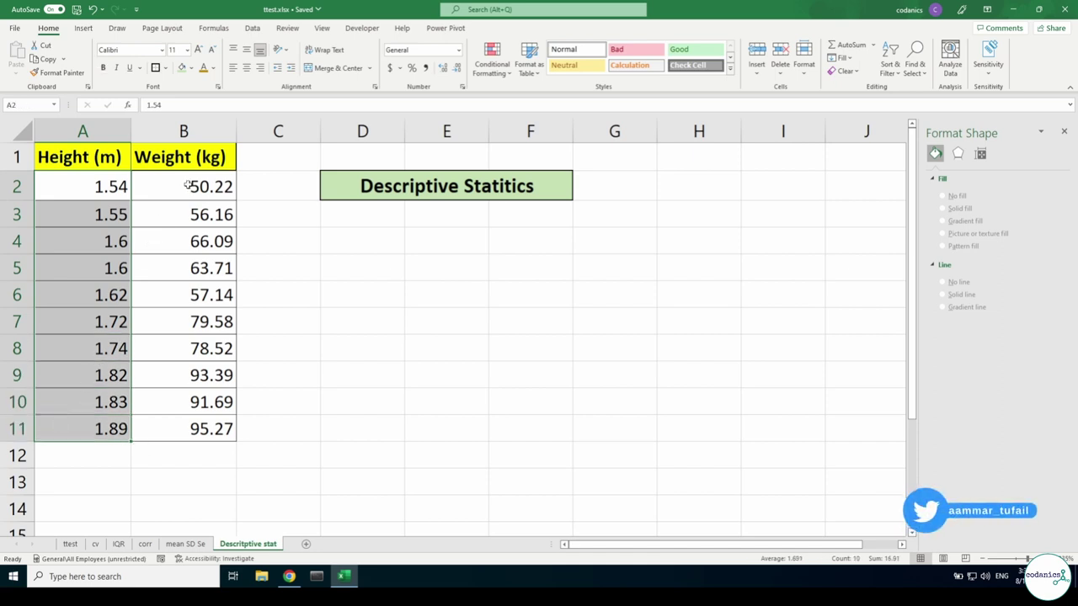
pyautogui.moveTo(187, 185); pyautogui.dragTo(180, 429)
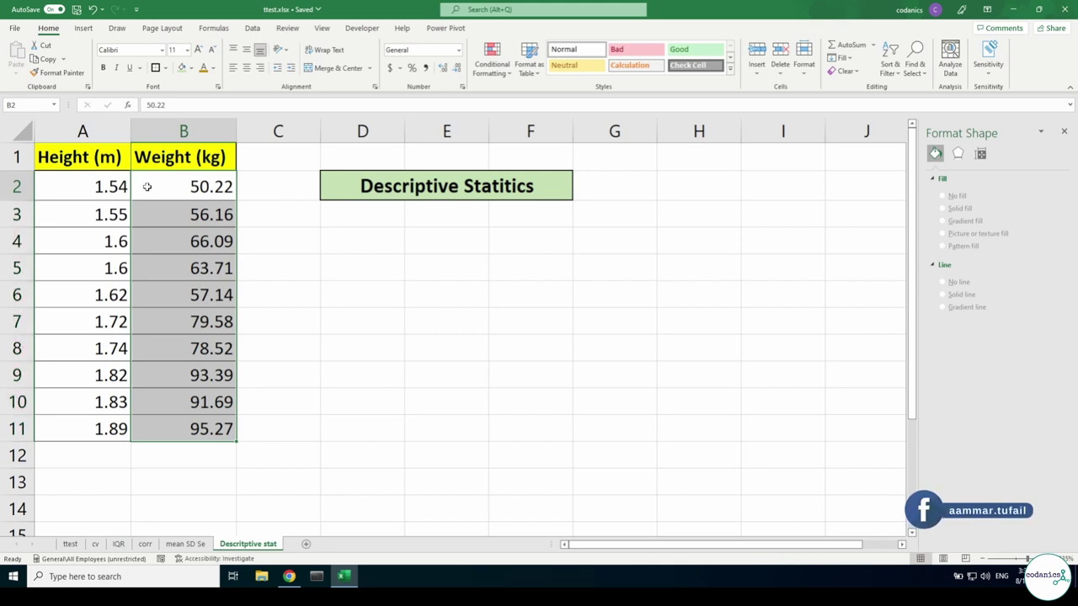
pyautogui.click(146, 186)
pyautogui.click(283, 243)
pyautogui.click(368, 216)
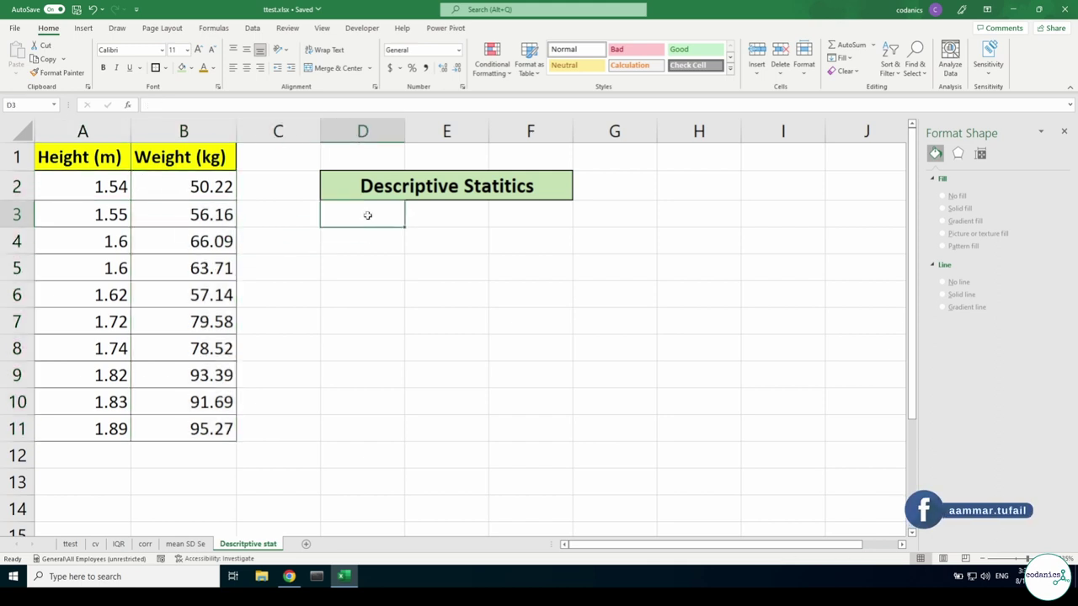
# Confirm Analysis ToolPak is checked in Excel's Add-ins settings
pyautogui.click(252, 30)
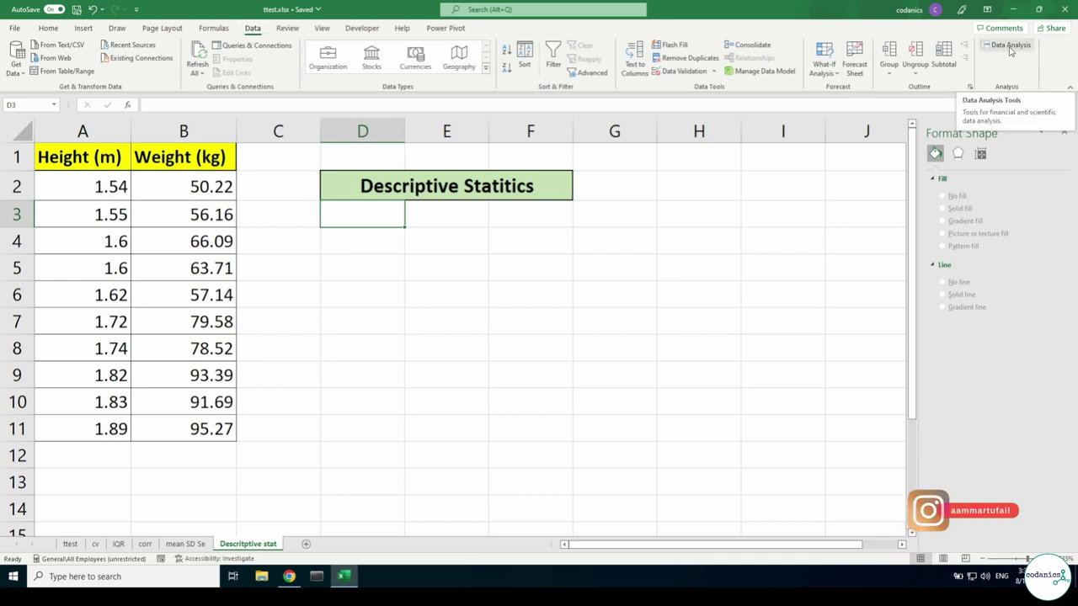
pyautogui.click(15, 28)
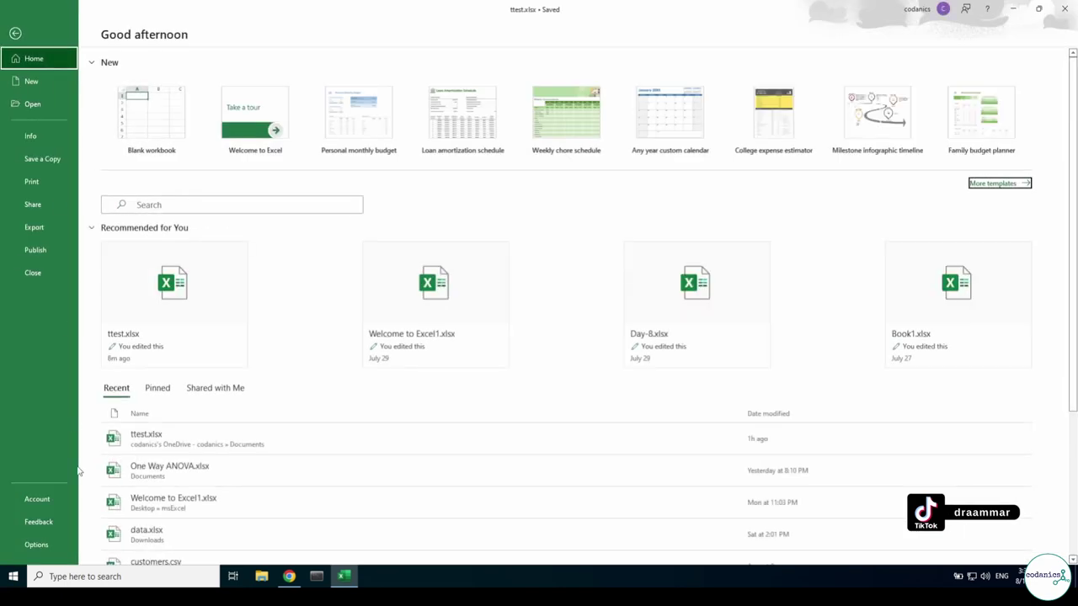
pyautogui.click(31, 549)
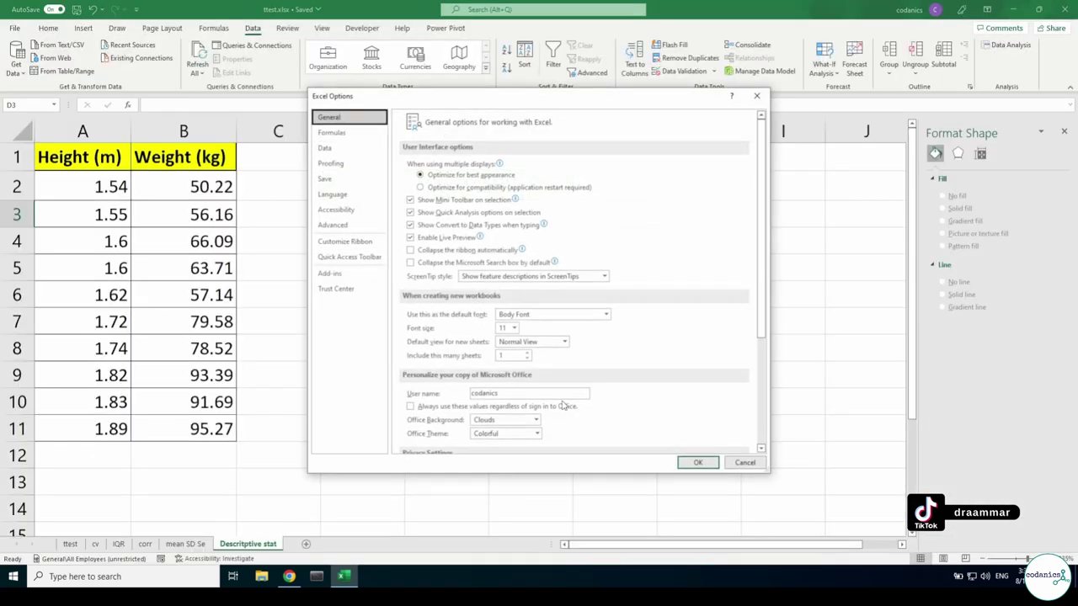
pyautogui.scroll(-5, 565, 404)
pyautogui.click(330, 274)
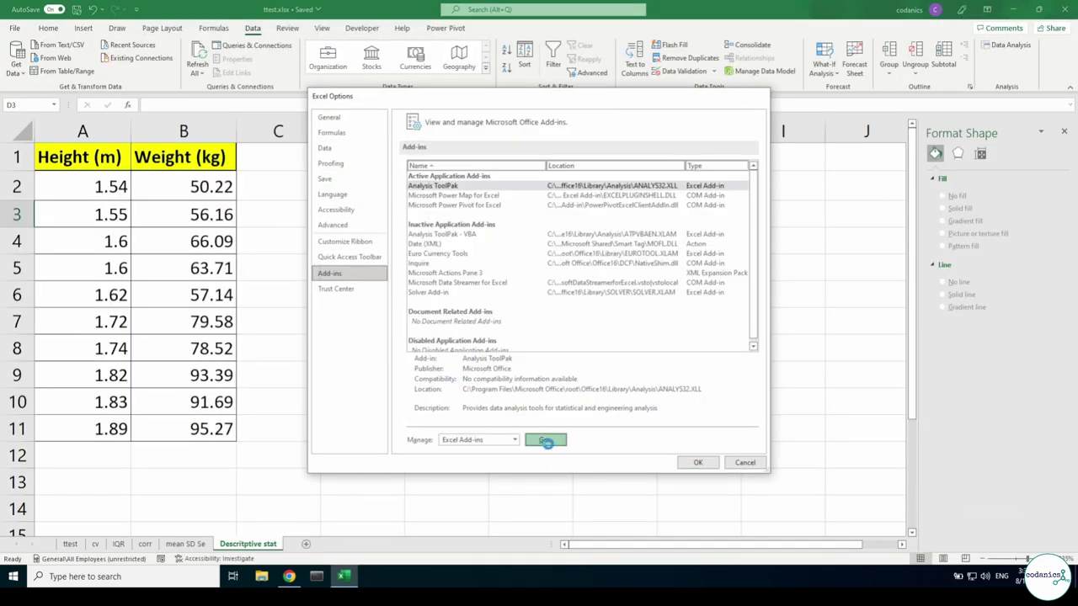
pyautogui.click(543, 440)
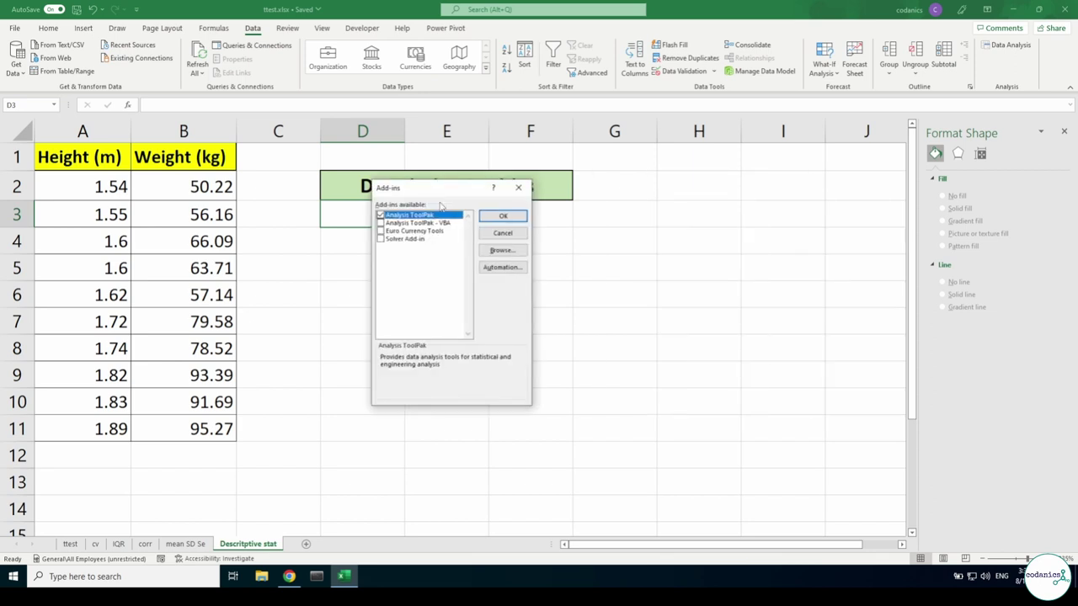
pyautogui.click(508, 217)
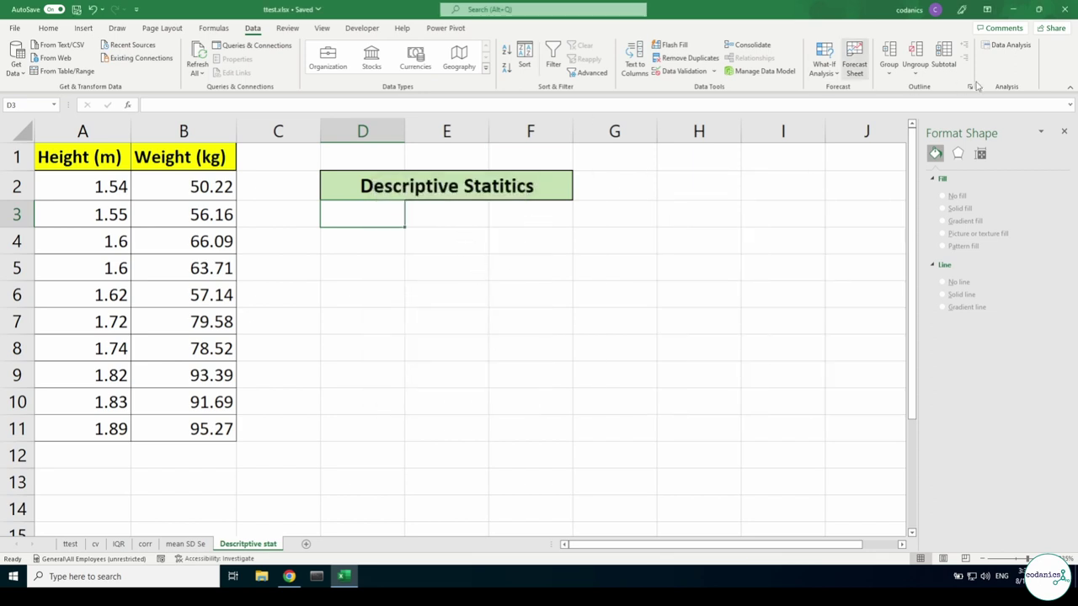
# Open Descriptive Statistics with input $A$1:$B$11, labels in first row, output range $D$3
pyautogui.click(1010, 44)
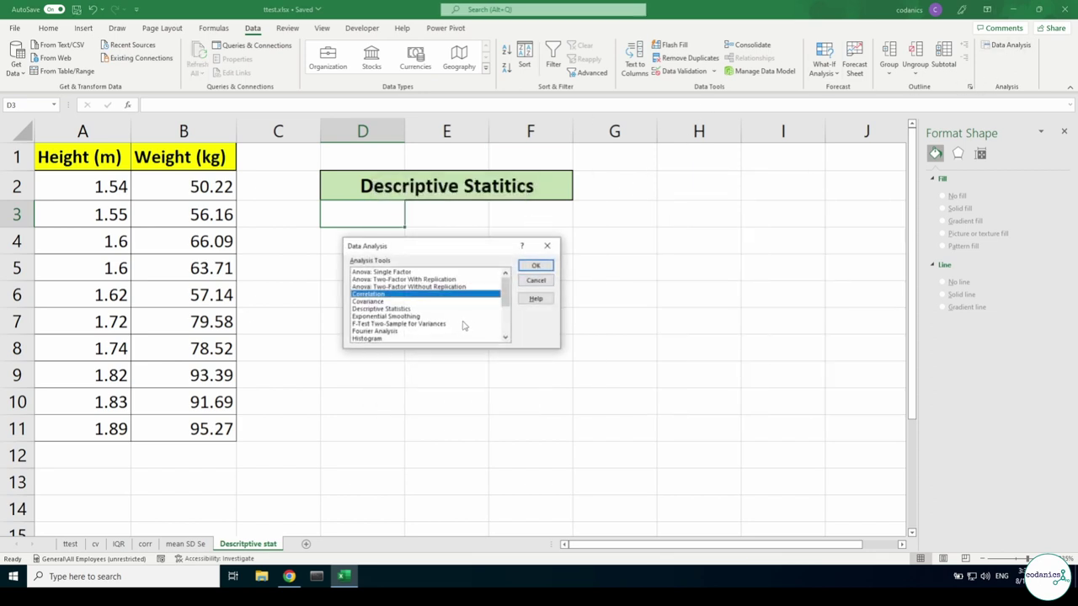
pyautogui.click(397, 309)
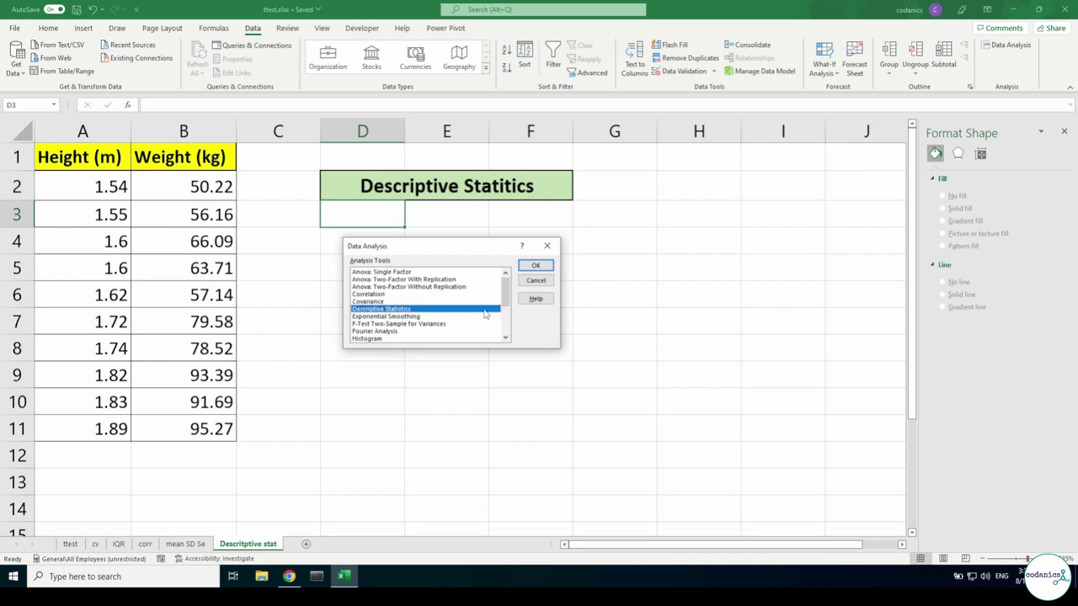
pyautogui.click(536, 265)
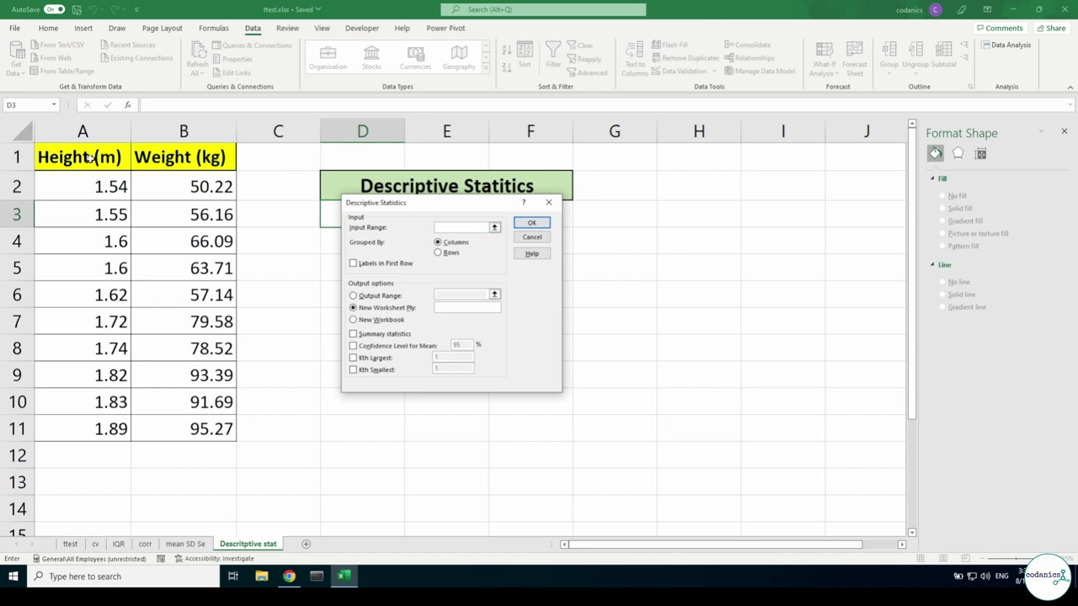
pyautogui.moveTo(88, 158); pyautogui.dragTo(179, 428)
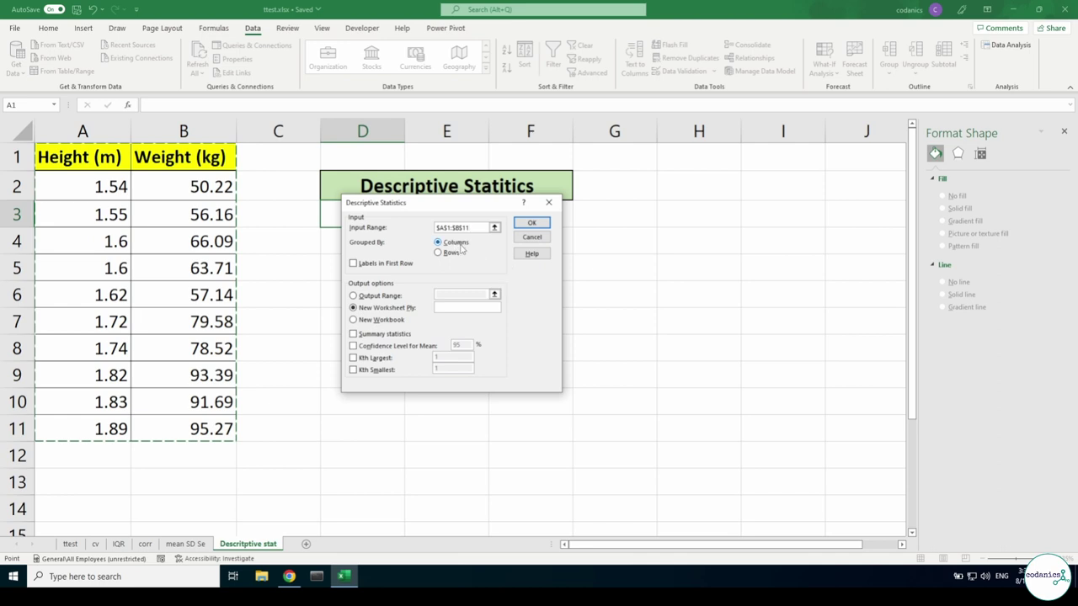
pyautogui.click(357, 266)
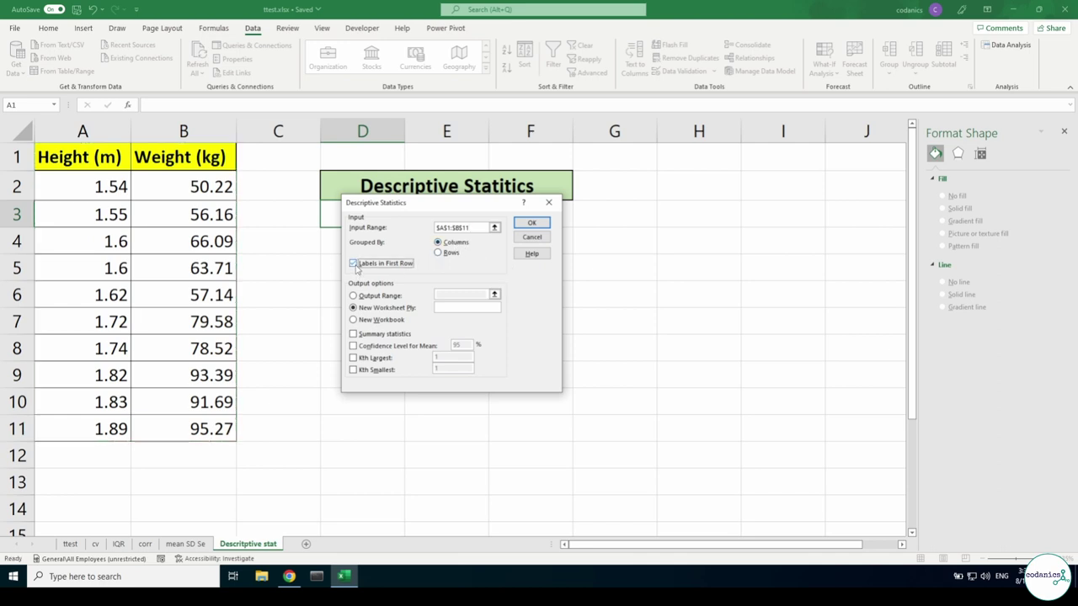
pyautogui.click(354, 296)
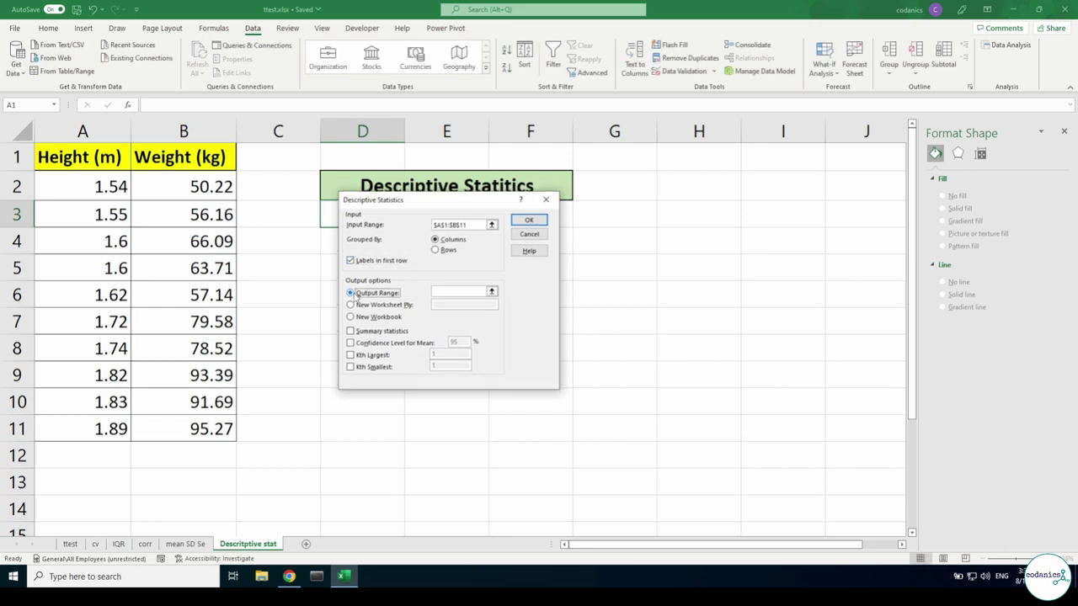
pyautogui.click(439, 291)
pyautogui.moveTo(426, 203)
pyautogui.mouseDown()
pyautogui.moveTo(424, 311)
pyautogui.moveTo(431, 276)
pyautogui.mouseUp()
pyautogui.click(378, 220)
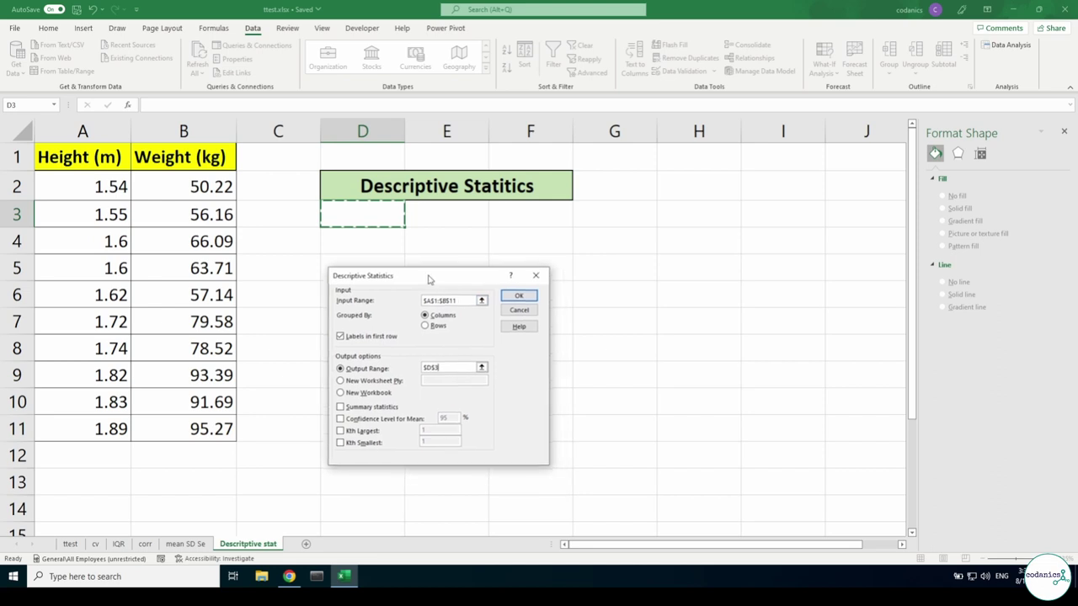
# Check Summary statistics, 95% confidence level for mean, and Kth largest and smallest
pyautogui.click(341, 407)
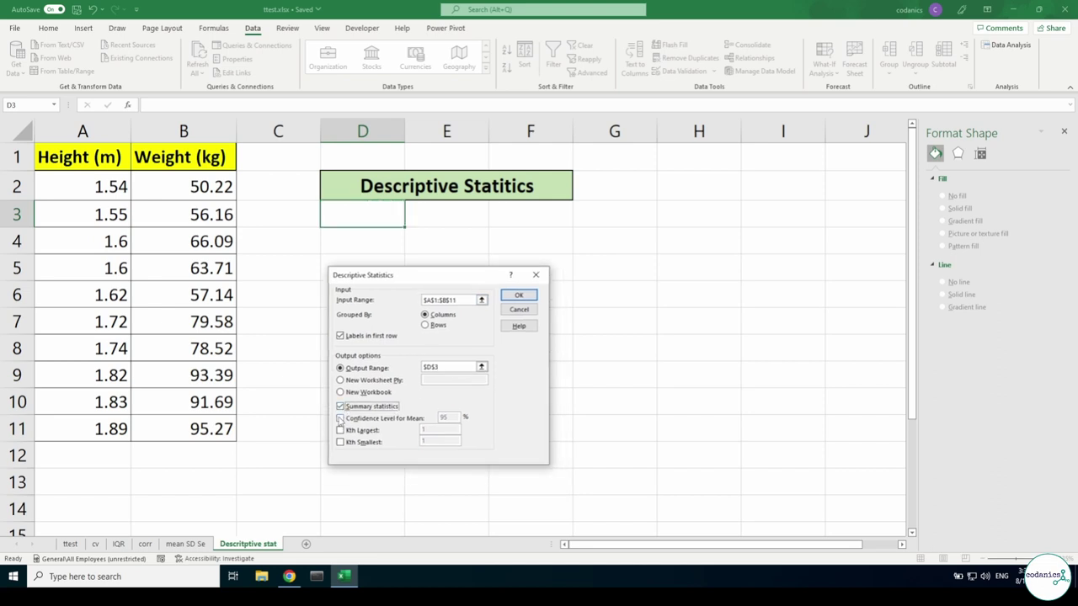
pyautogui.click(340, 418)
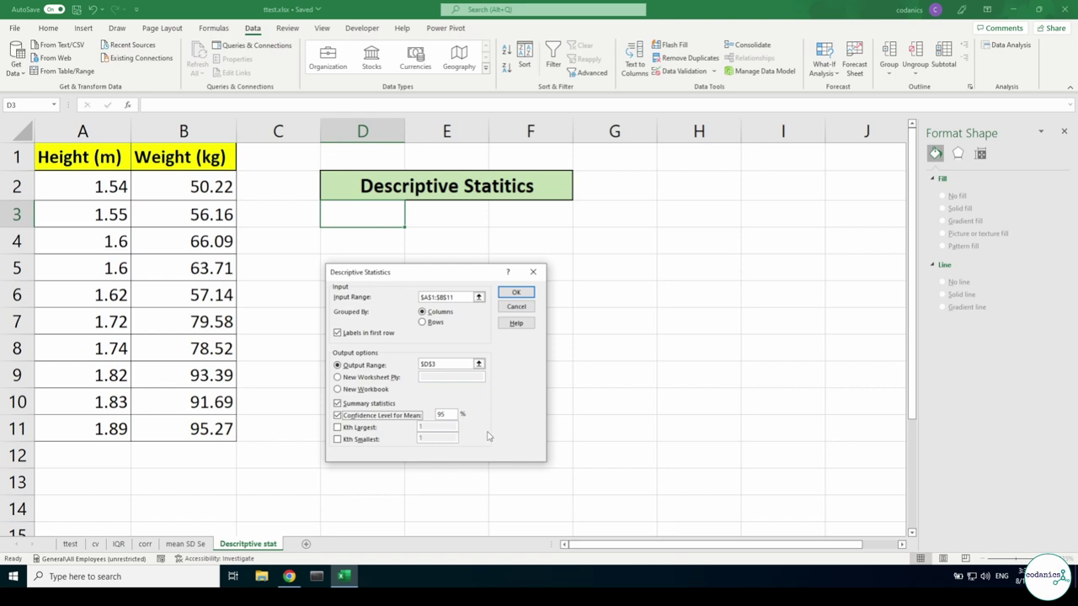
pyautogui.click(338, 427)
pyautogui.click(338, 439)
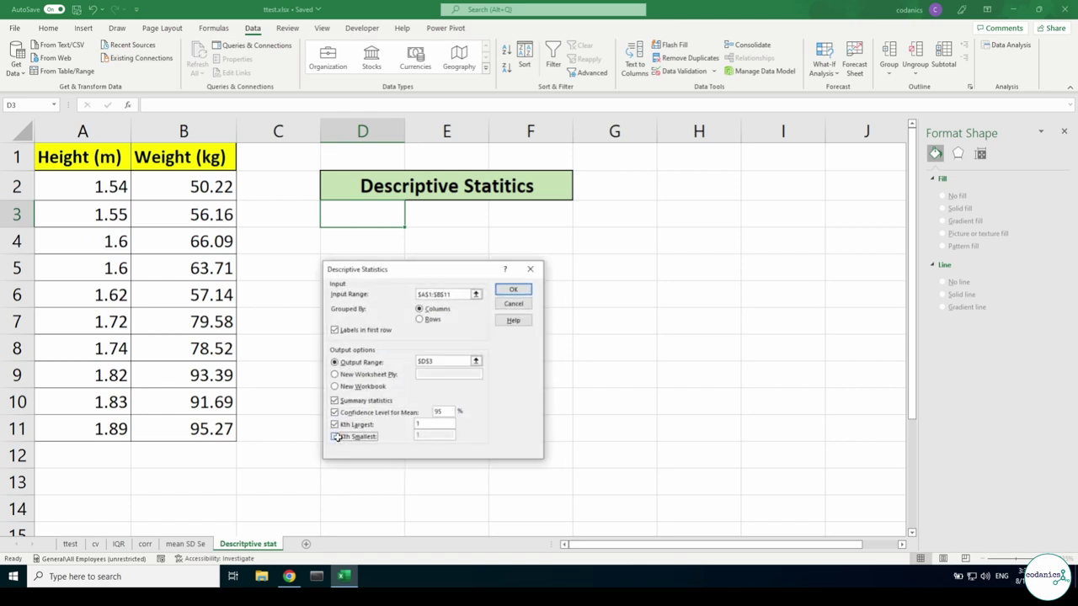
# Run the analysis so the Height and Weight statistics appear at D3
pyautogui.click(509, 288)
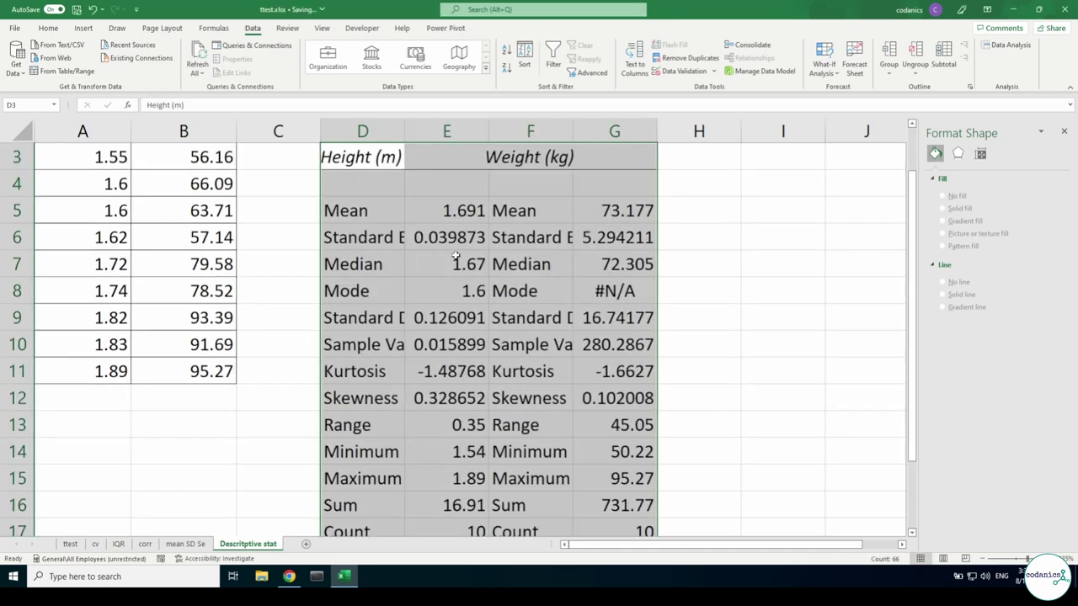
pyautogui.scroll(1, 456, 257)
pyautogui.scroll(-1, 456, 257)
pyautogui.keyDown('ctrl'); pyautogui.scroll(-1, 457, 259); pyautogui.keyUp('ctrl')
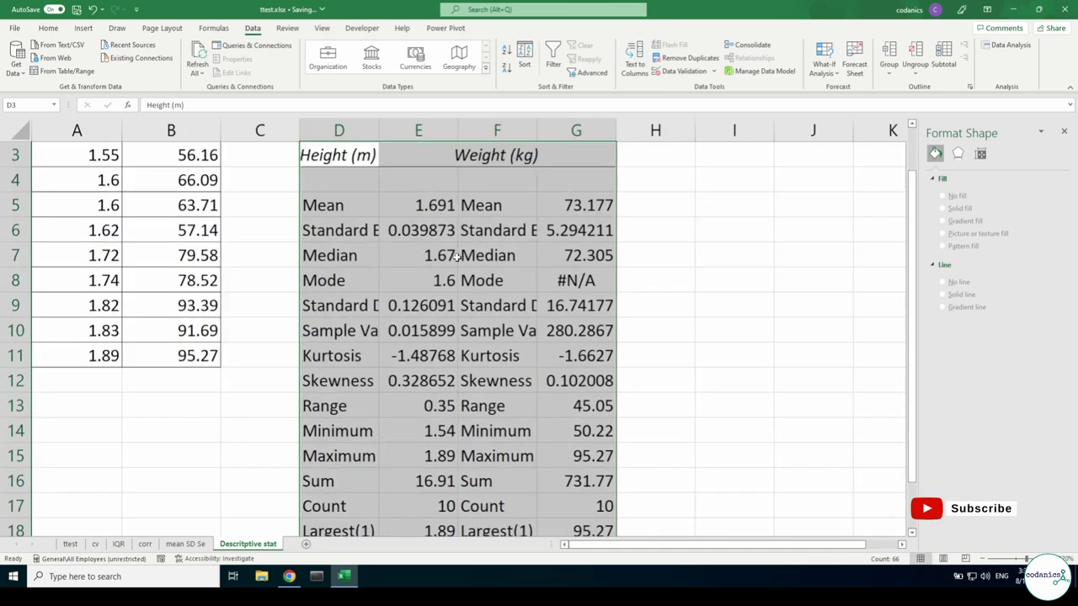
pyautogui.keyDown('ctrl'); pyautogui.scroll(-1, 457, 257); pyautogui.keyUp('ctrl')
pyautogui.keyDown('ctrl'); pyautogui.scroll(-1, 461, 250); pyautogui.keyUp('ctrl')
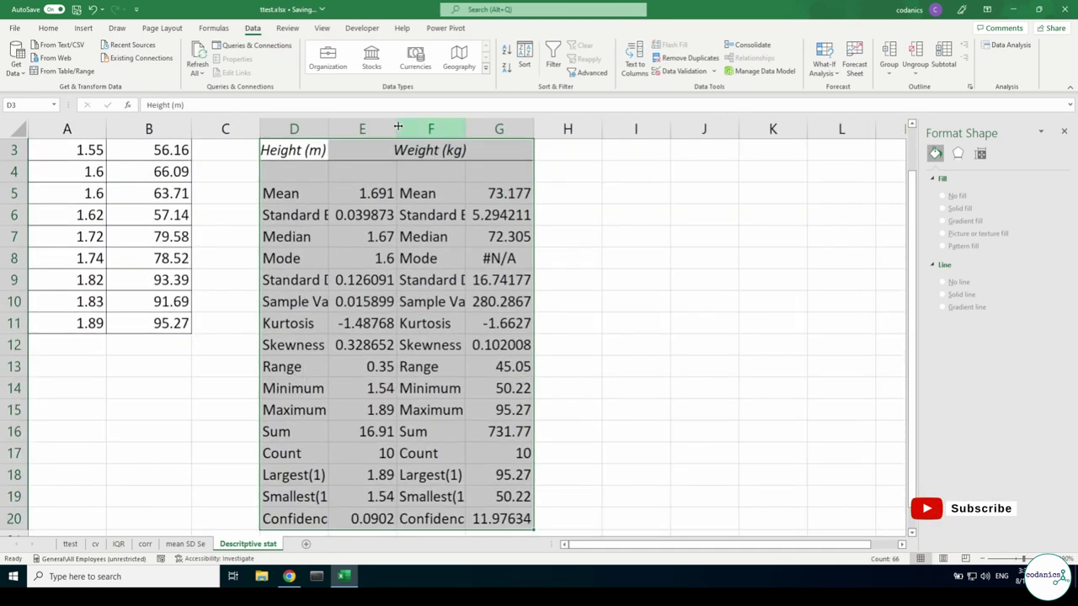
# Autofit columns D, E, F and G to show full labels and values
pyautogui.doubleClick(328, 131)
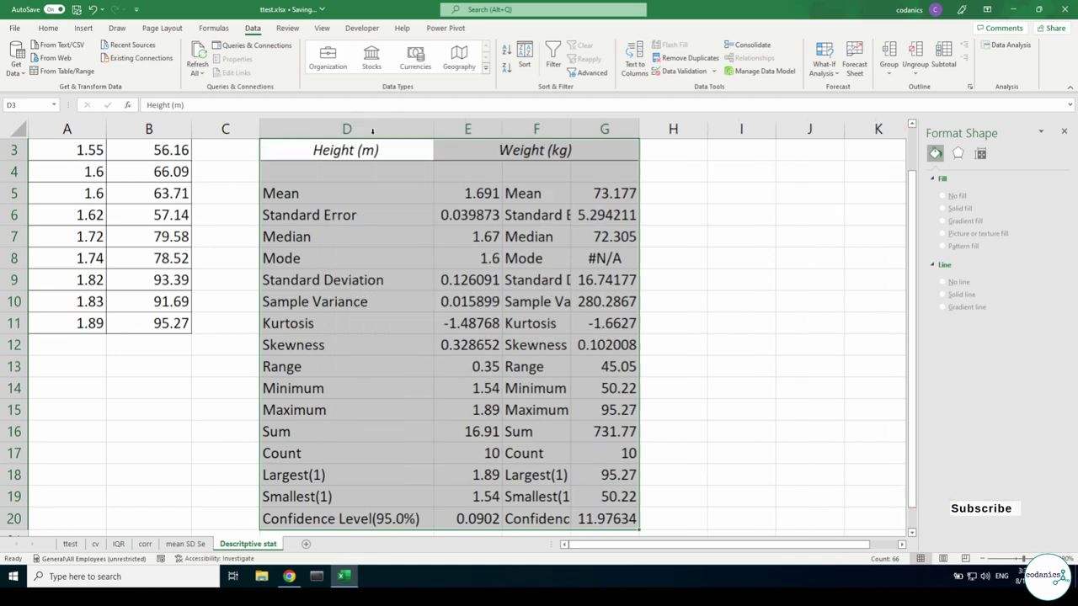
pyautogui.doubleClick(503, 130)
pyautogui.doubleClick(600, 130)
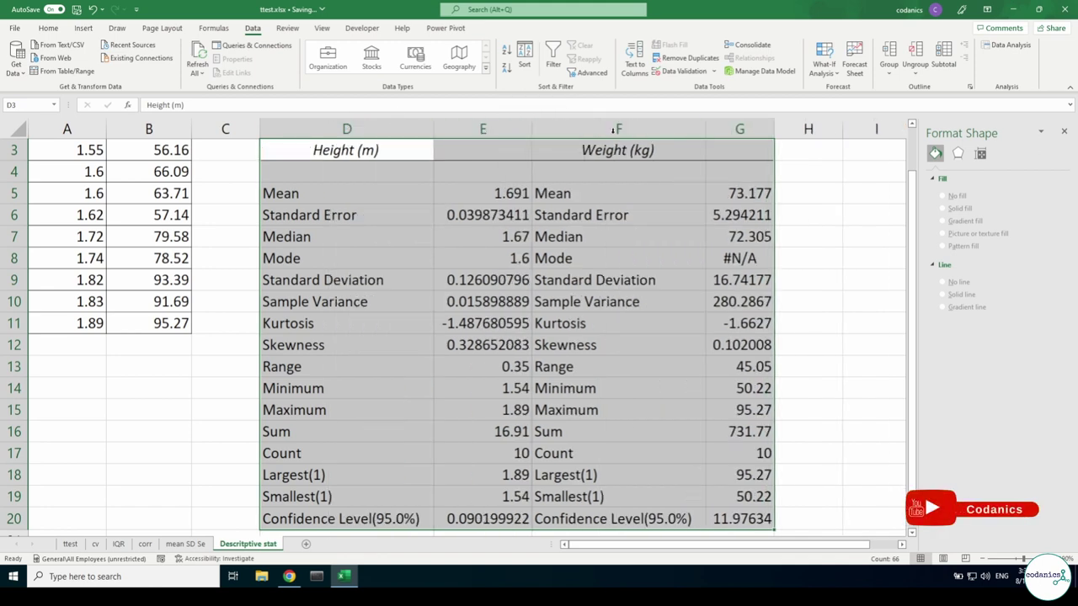
pyautogui.doubleClick(770, 131)
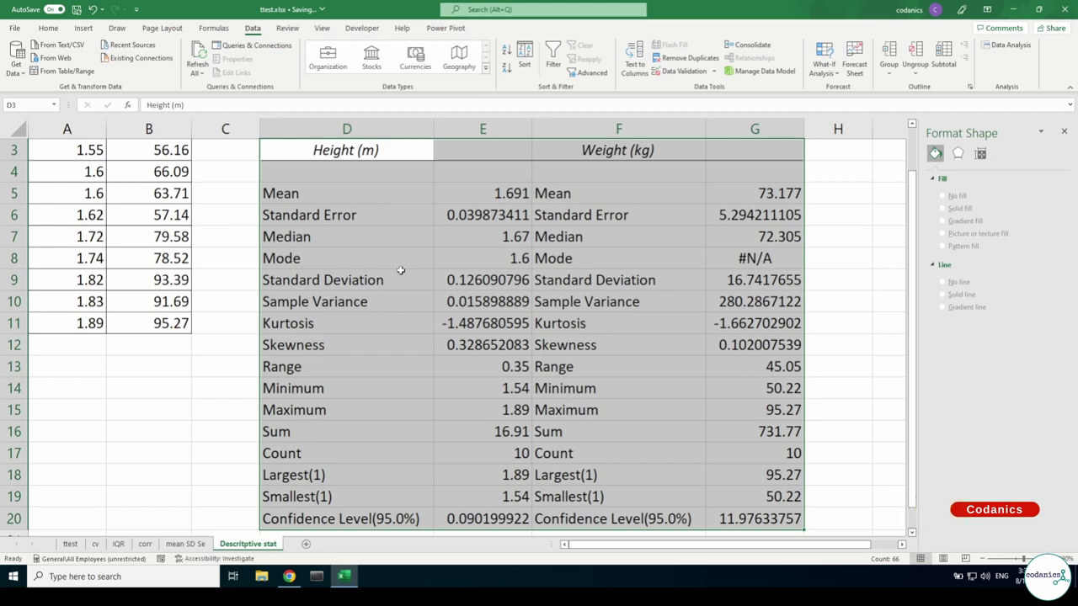
pyautogui.scroll(-1, 342, 237)
pyautogui.scroll(1, 342, 237)
pyautogui.keyDown('ctrl'); pyautogui.scroll(-1, 342, 236); pyautogui.keyUp('ctrl')
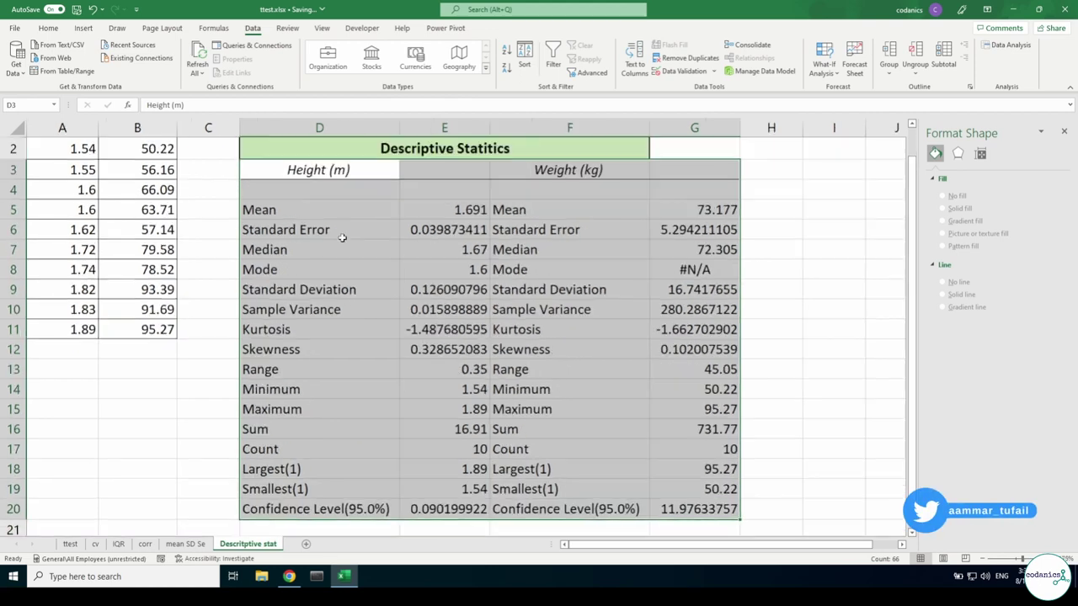
# Fill the Weight block F3:G20 light gold and the Height block D3:E20 blue
pyautogui.click(325, 172)
pyautogui.click(558, 171)
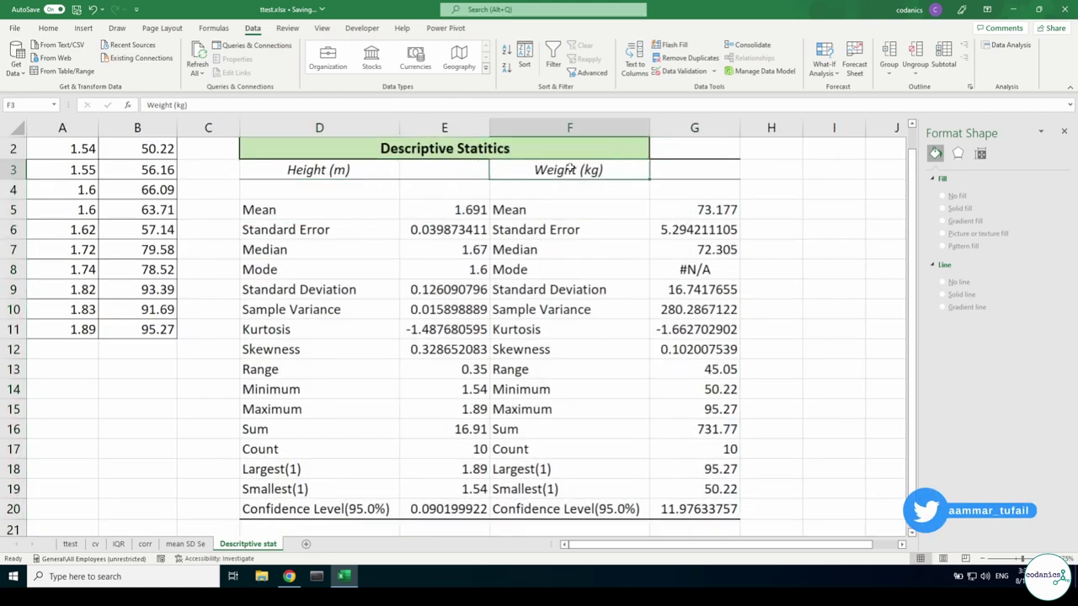
pyautogui.moveTo(558, 171); pyautogui.dragTo(707, 510)
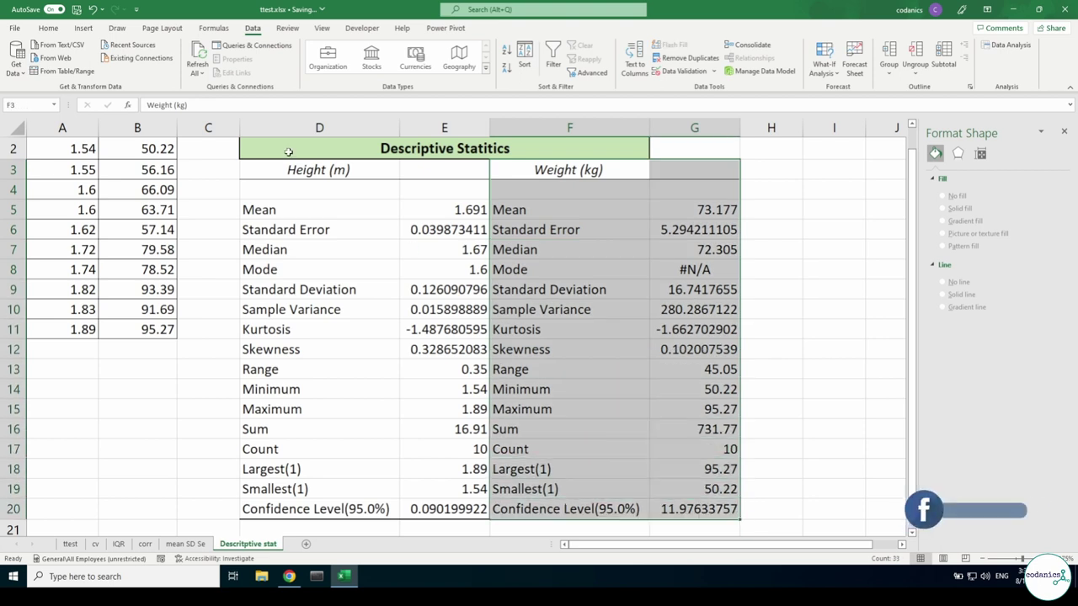
pyautogui.click(48, 27)
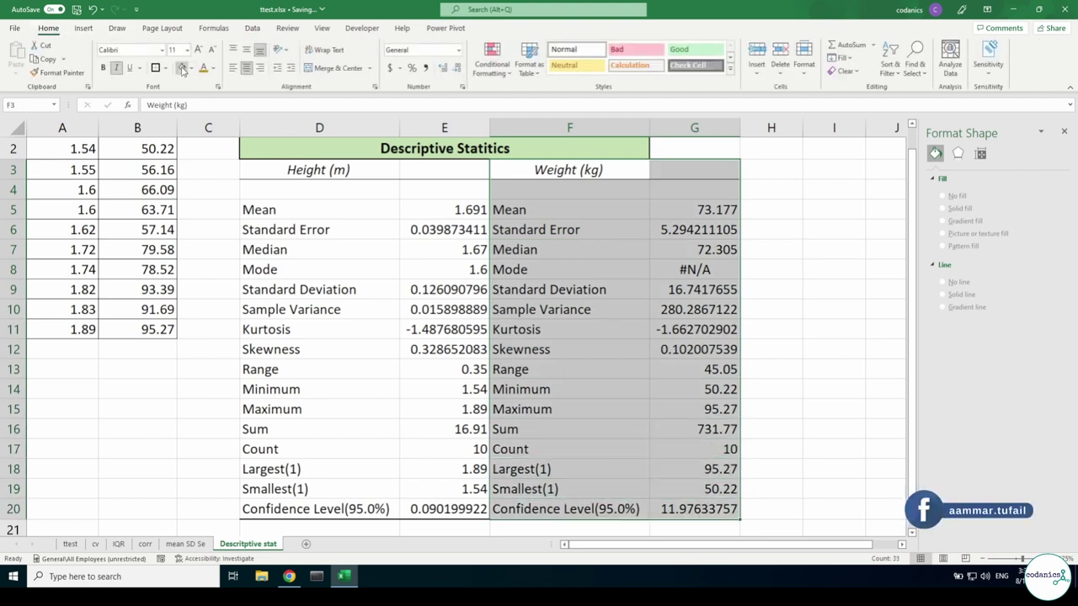
pyautogui.click(180, 67)
pyautogui.click(192, 68)
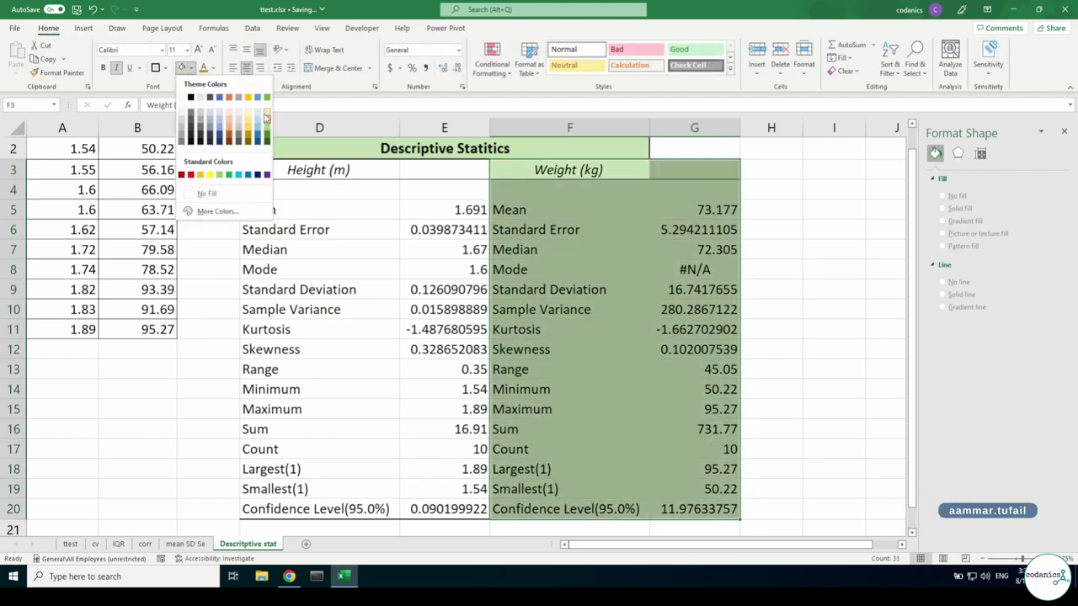
pyautogui.click(247, 118)
pyautogui.moveTo(339, 168); pyautogui.dragTo(469, 497)
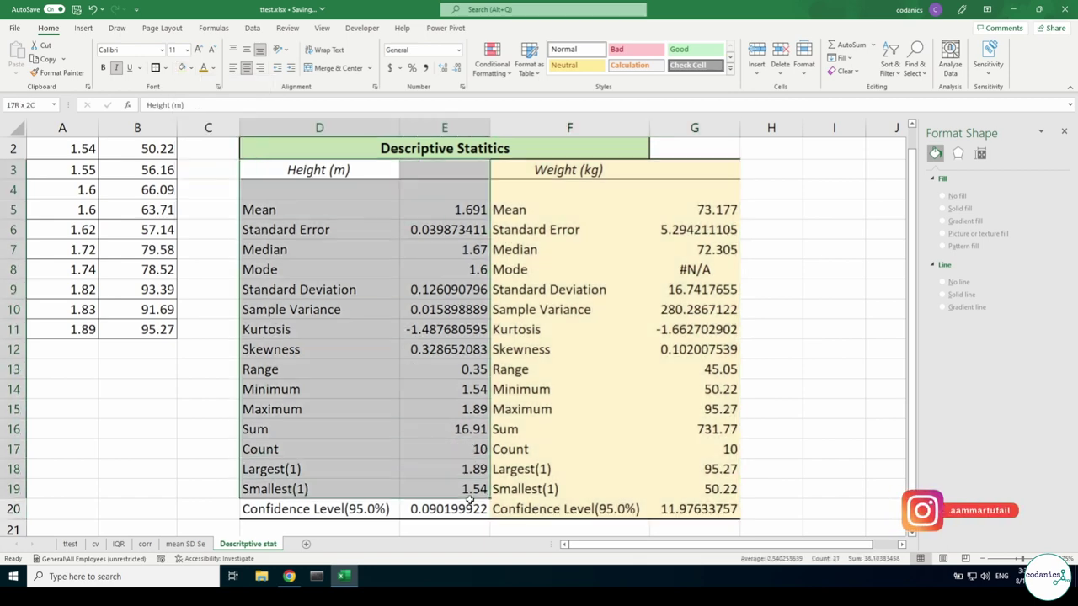
pyautogui.click(191, 69)
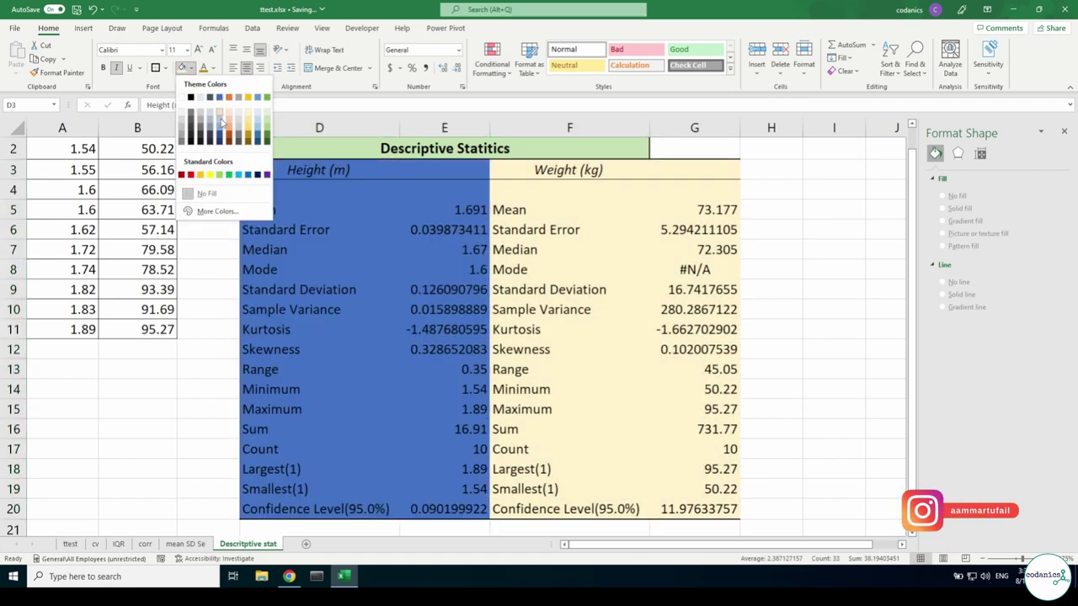
pyautogui.click(221, 124)
# Apply All Borders to D3:G20 and bold the Height (m) and Weight (kg) headers
pyautogui.moveTo(320, 169)
pyautogui.mouseDown()
pyautogui.moveTo(654, 508)
pyautogui.moveTo(699, 509)
pyautogui.mouseUp()
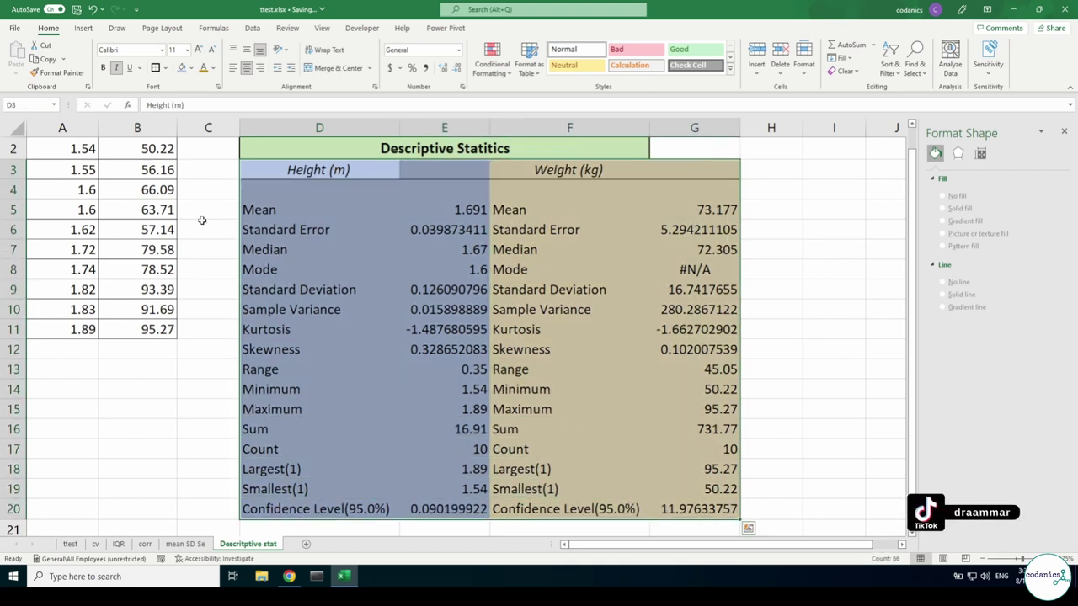
pyautogui.click(165, 69)
pyautogui.click(181, 182)
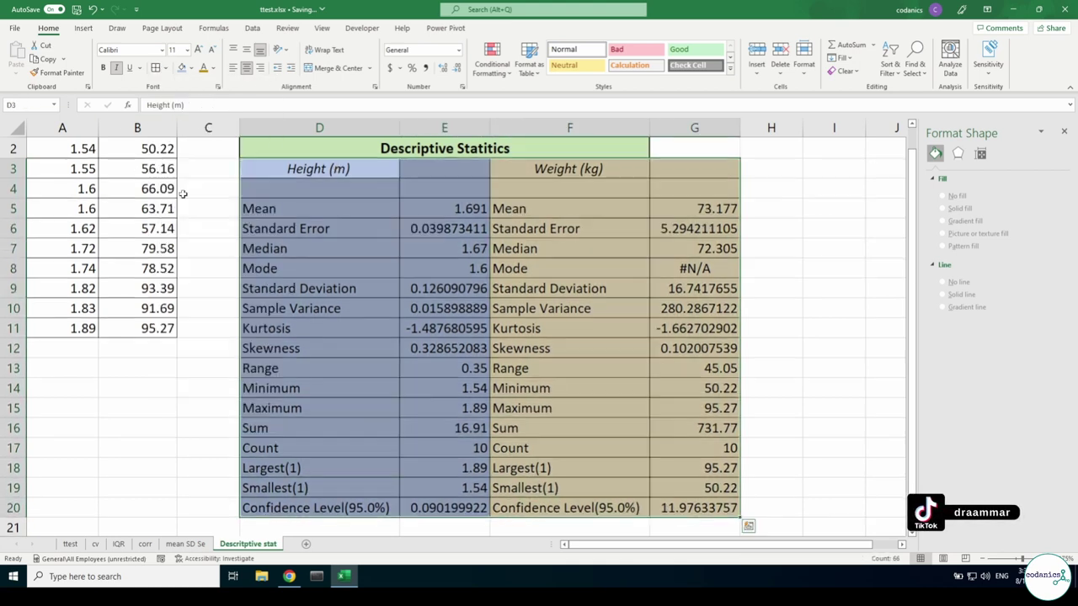
pyautogui.click(325, 173)
pyautogui.keyDown('ctrl'); pyautogui.click(566, 168); pyautogui.keyUp('ctrl')
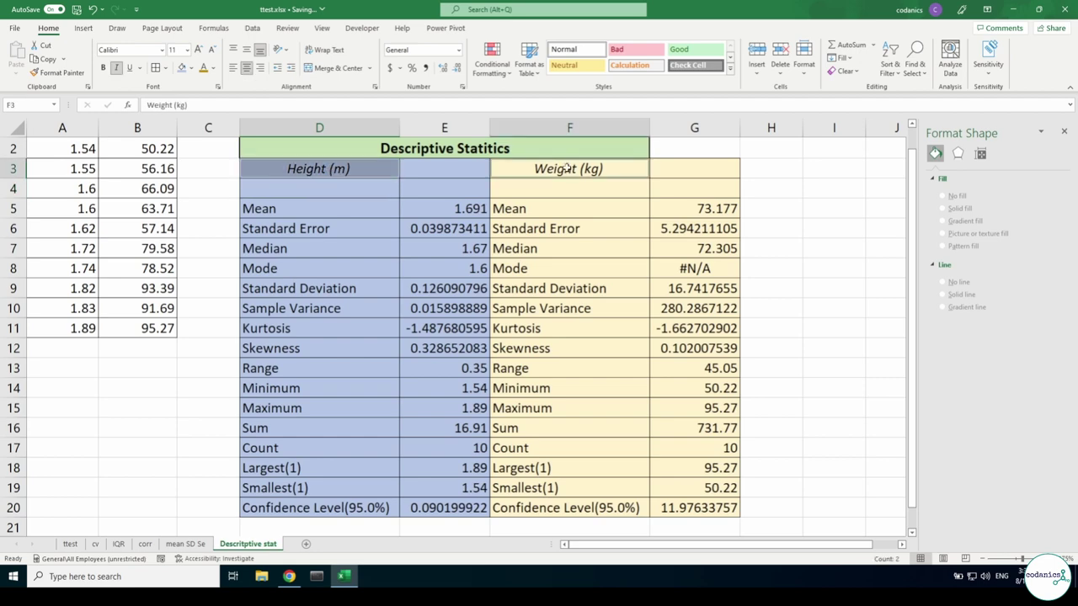
pyautogui.hotkey('ctrl', 'b')
# Select the Height Mean, Standard Error, Median and Mode rows in turn
pyautogui.click(422, 210)
pyautogui.scroll(-1, 301, 196)
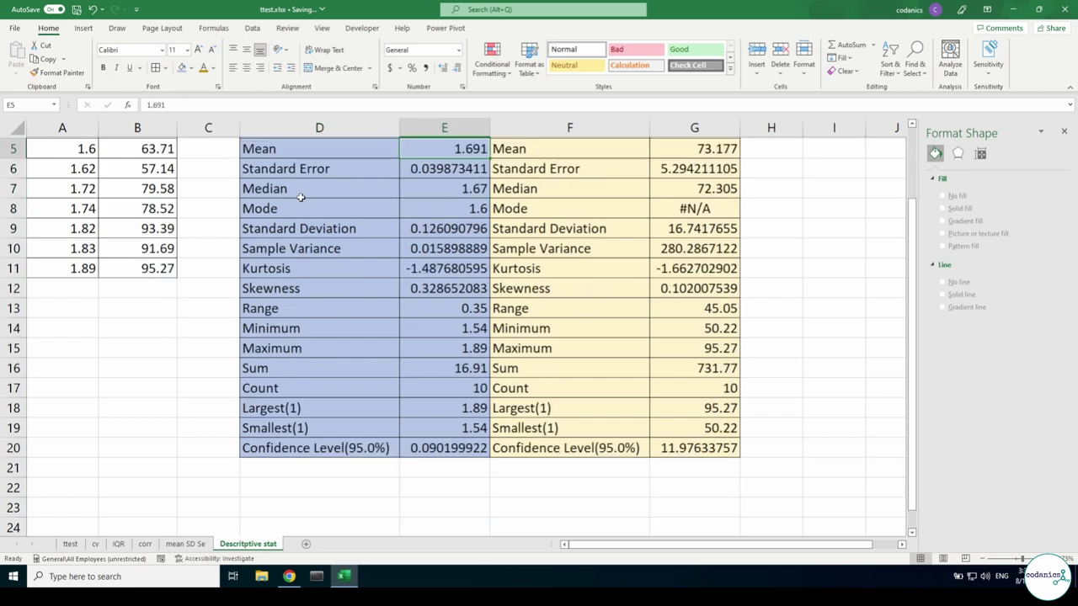
pyautogui.scroll(1, 301, 202)
pyautogui.moveTo(291, 210); pyautogui.dragTo(464, 213)
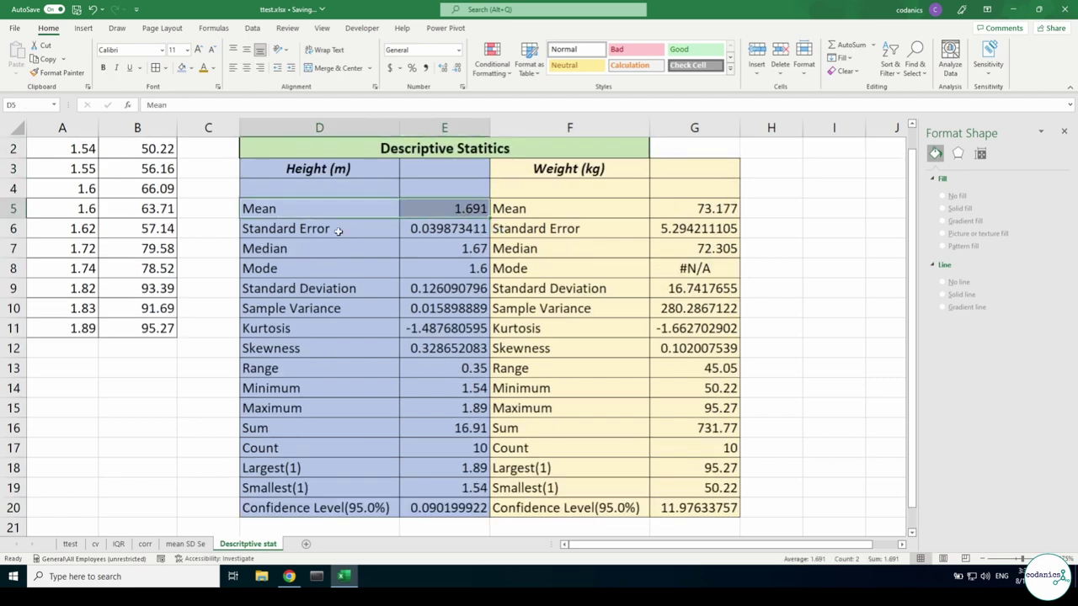
pyautogui.moveTo(337, 230); pyautogui.dragTo(447, 229)
pyautogui.moveTo(296, 250); pyautogui.dragTo(442, 253)
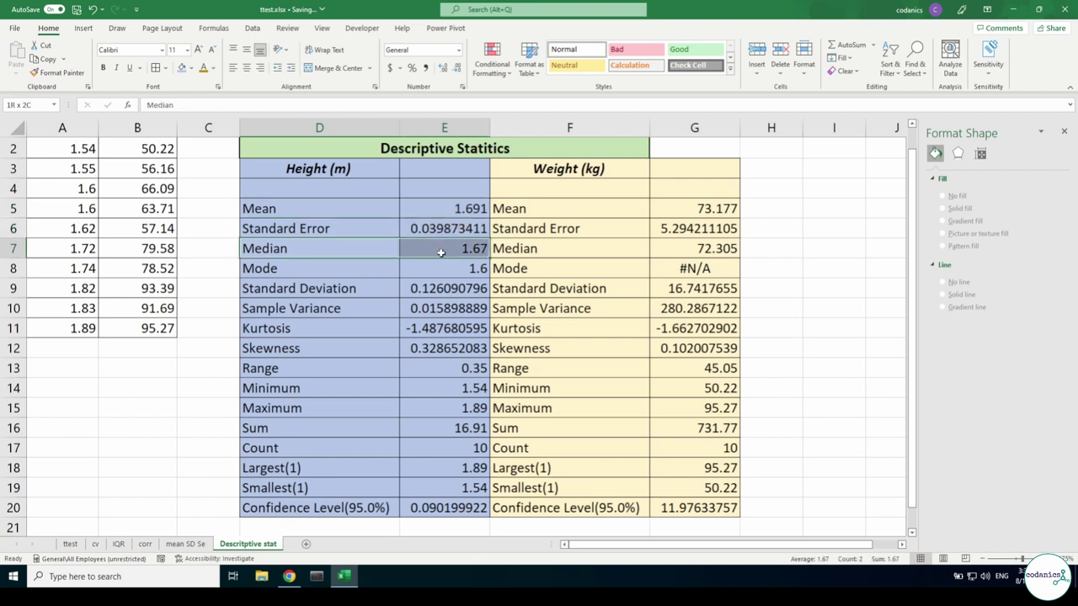
pyautogui.moveTo(317, 271); pyautogui.dragTo(432, 271)
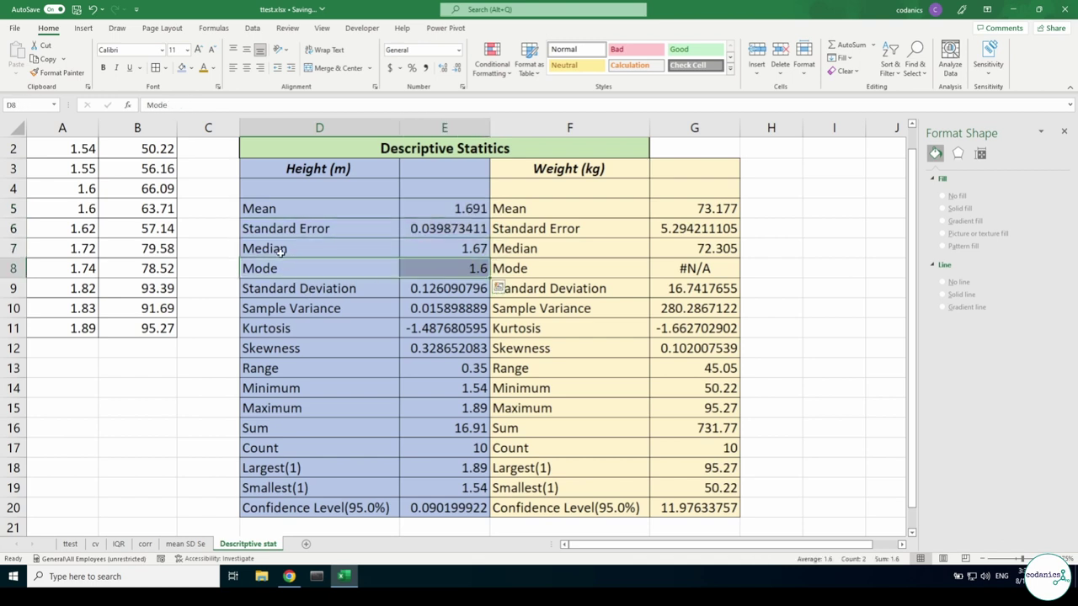
pyautogui.moveTo(282, 251); pyautogui.dragTo(430, 253)
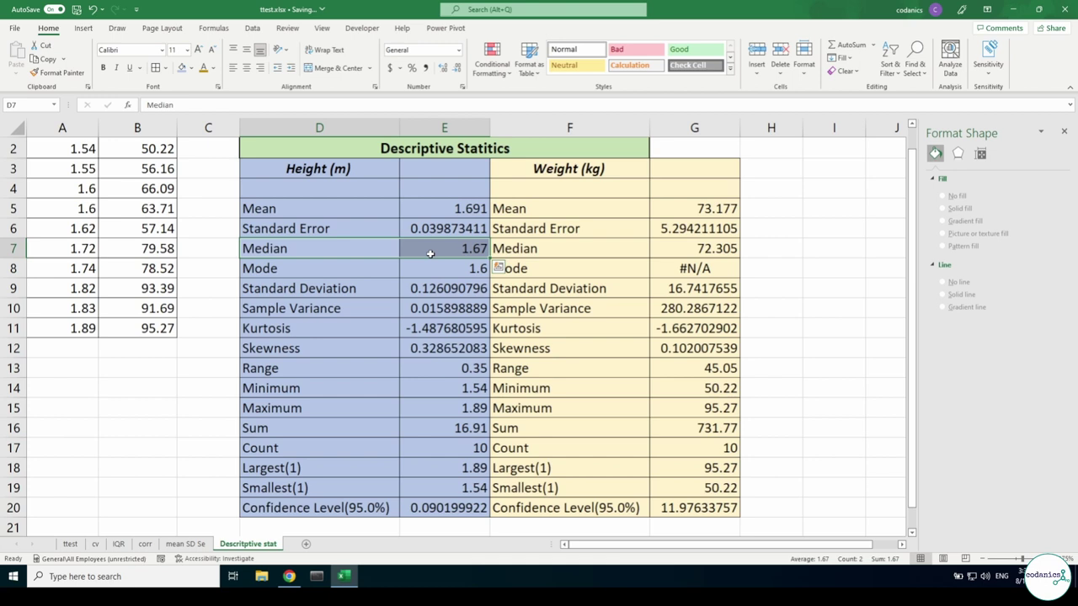
pyautogui.moveTo(312, 268); pyautogui.dragTo(424, 267)
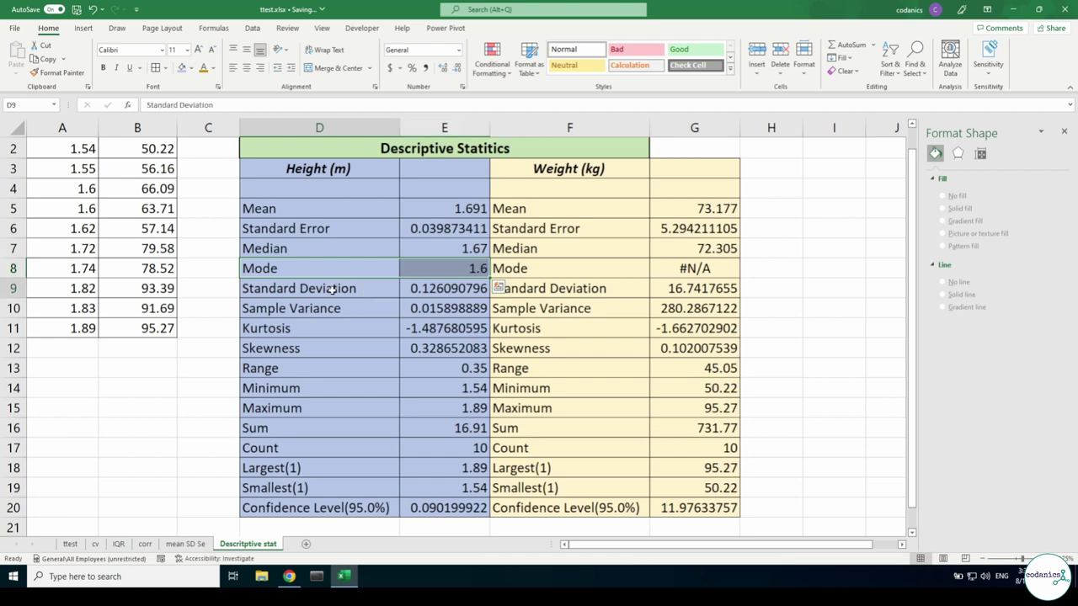
pyautogui.moveTo(335, 288); pyautogui.dragTo(433, 291)
pyautogui.moveTo(342, 310); pyautogui.dragTo(429, 310)
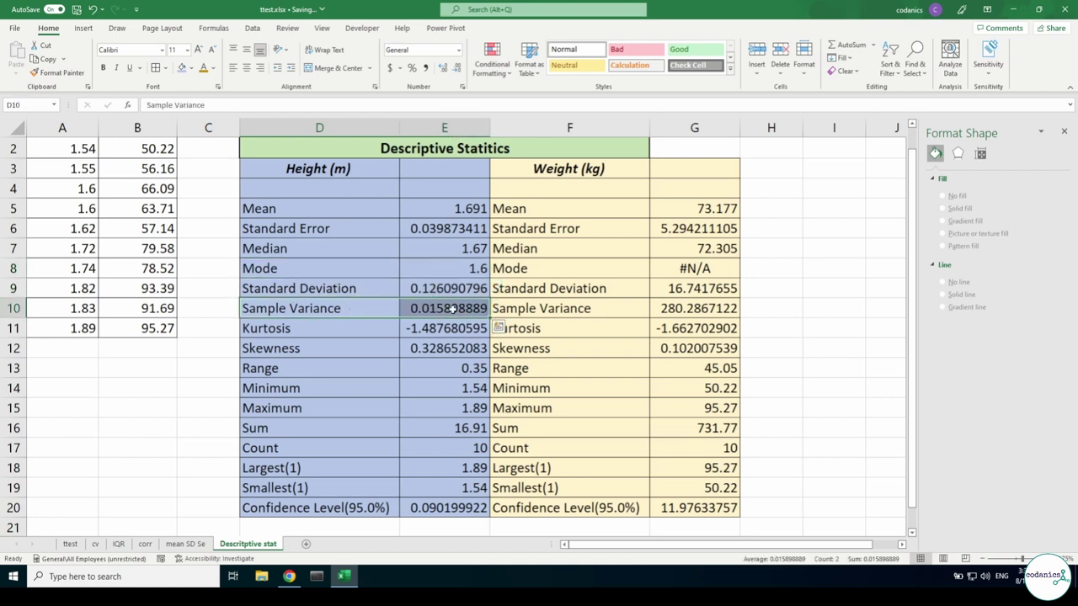
pyautogui.moveTo(354, 328); pyautogui.dragTo(409, 337)
pyautogui.moveTo(334, 348); pyautogui.dragTo(427, 348)
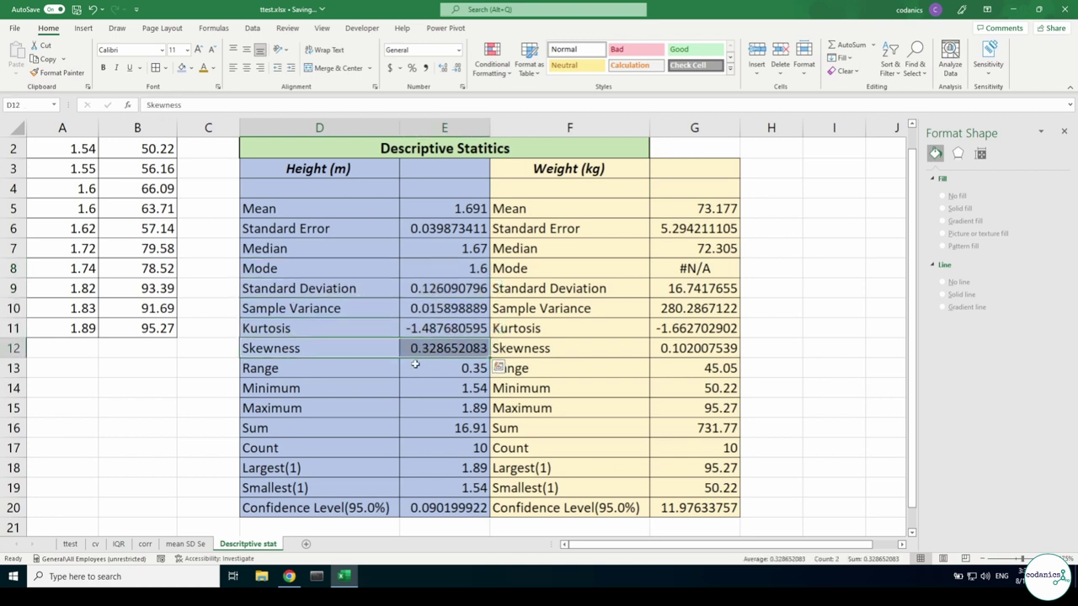
pyautogui.moveTo(308, 377)
pyautogui.mouseDown()
pyautogui.moveTo(421, 374)
pyautogui.moveTo(438, 389)
pyautogui.mouseUp()
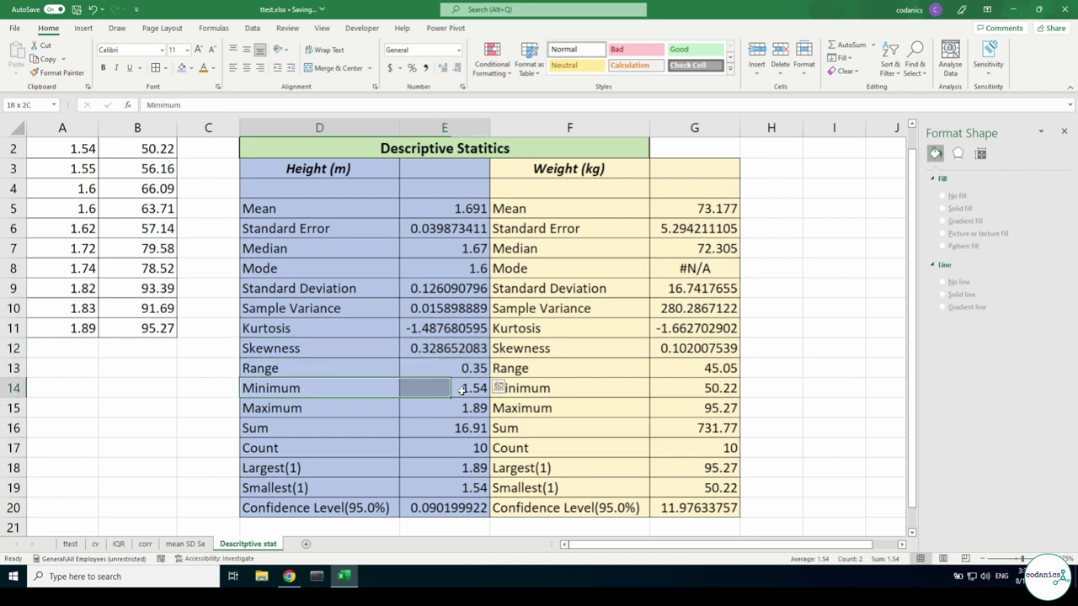
pyautogui.moveTo(361, 410); pyautogui.dragTo(440, 409)
pyautogui.moveTo(348, 437); pyautogui.dragTo(448, 433)
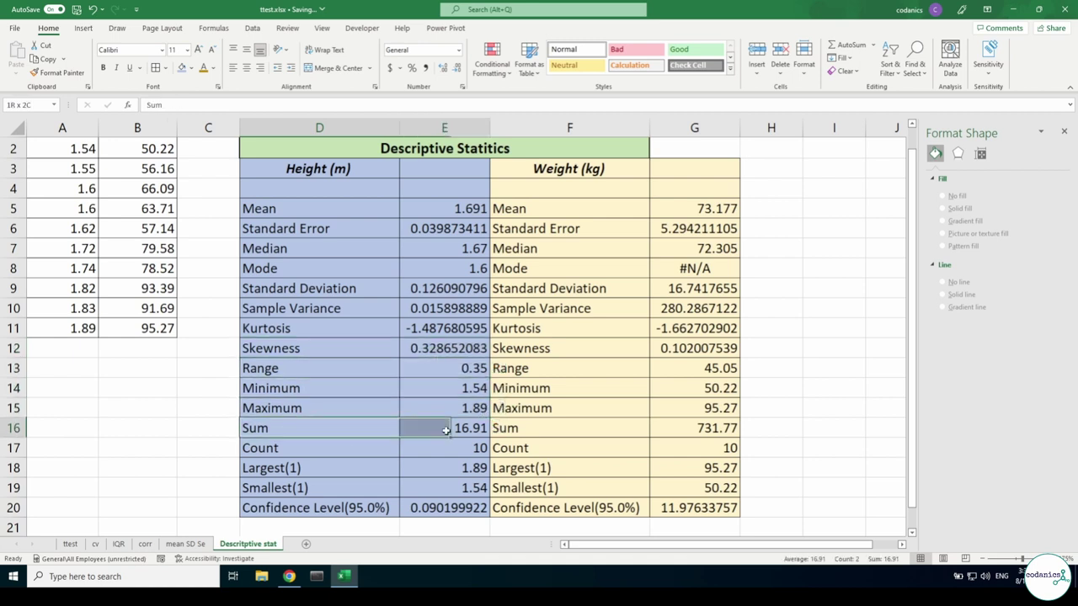
pyautogui.moveTo(351, 447); pyautogui.dragTo(434, 450)
pyautogui.moveTo(368, 469); pyautogui.dragTo(434, 473)
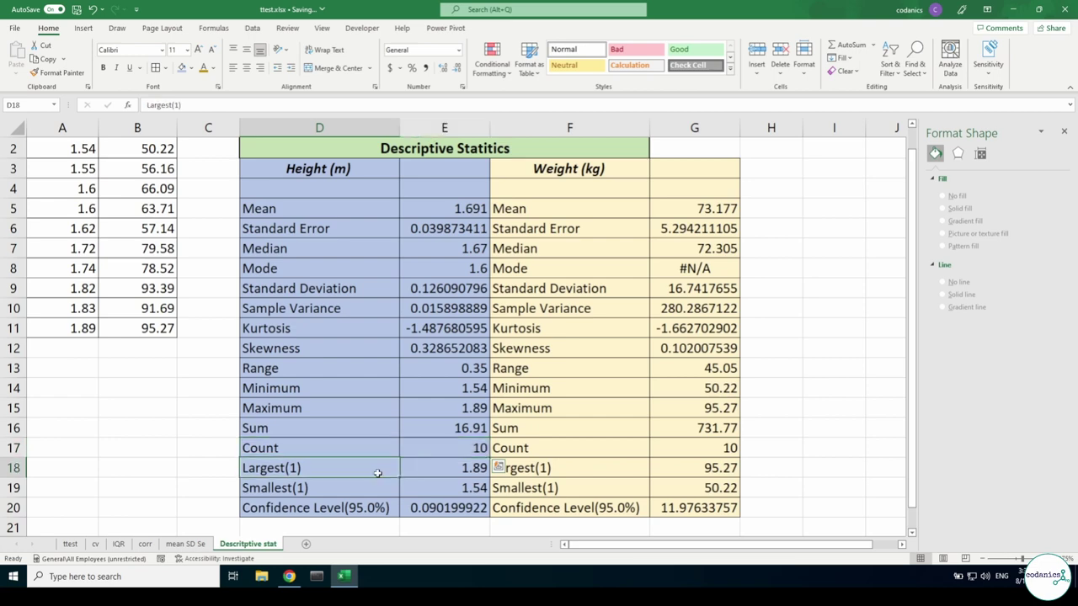
pyautogui.moveTo(358, 490); pyautogui.dragTo(448, 496)
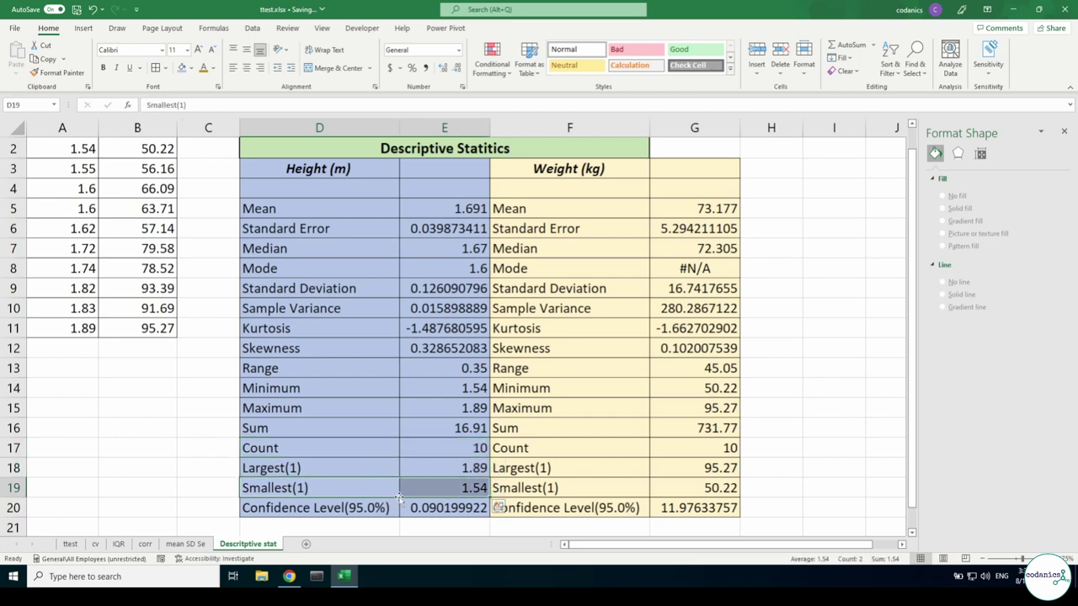
pyautogui.moveTo(350, 508); pyautogui.dragTo(487, 508)
pyautogui.scroll(-1, 625, 369)
pyautogui.scroll(-1, 625, 368)
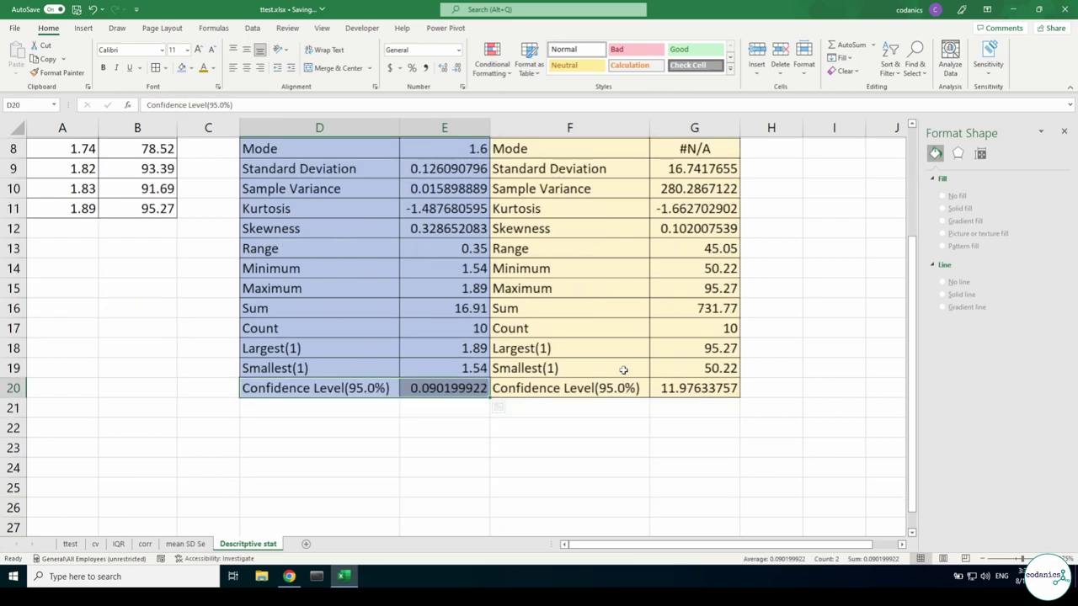
pyautogui.scroll(1, 625, 369)
pyautogui.scroll(1, 619, 362)
pyautogui.scroll(1, 524, 209)
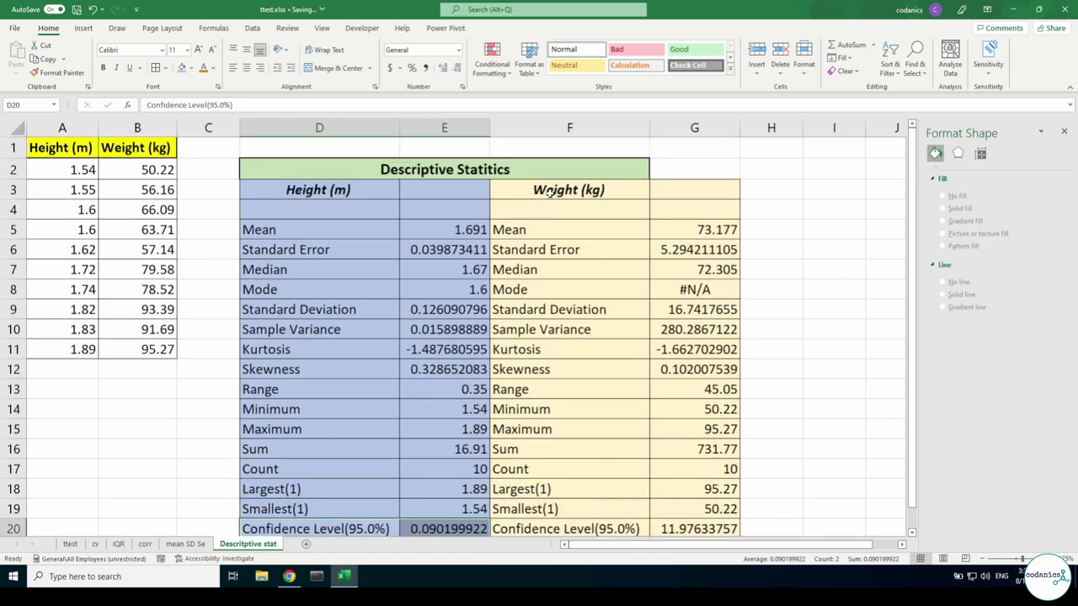
pyautogui.click(560, 195)
pyautogui.scroll(-2, 501, 277)
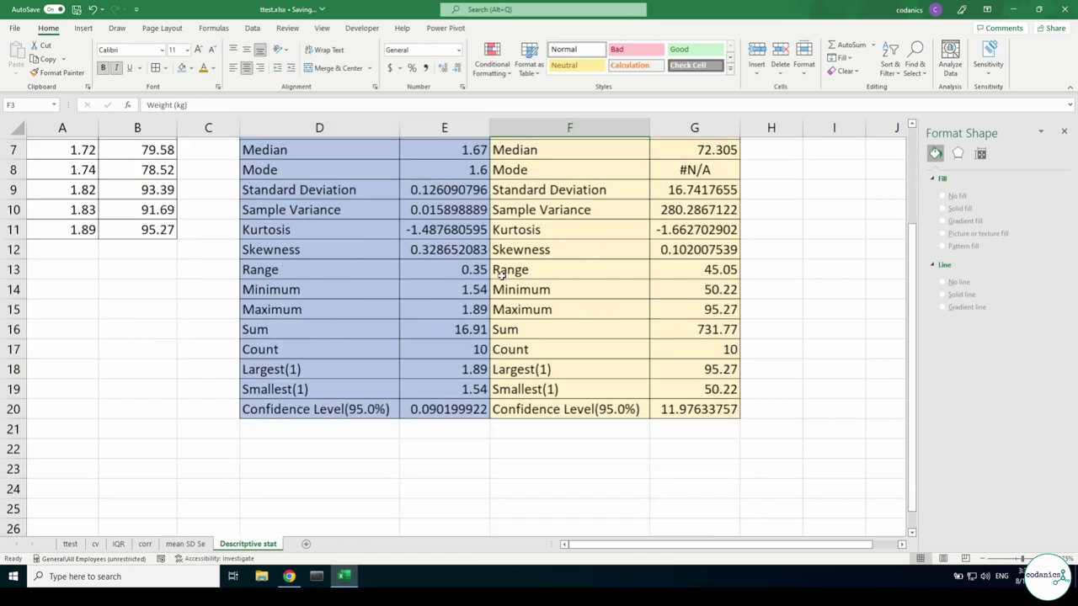
# Enter the labels 'Lower CI' in D21 and 'UPPER CI' in D22
pyautogui.click(323, 432)
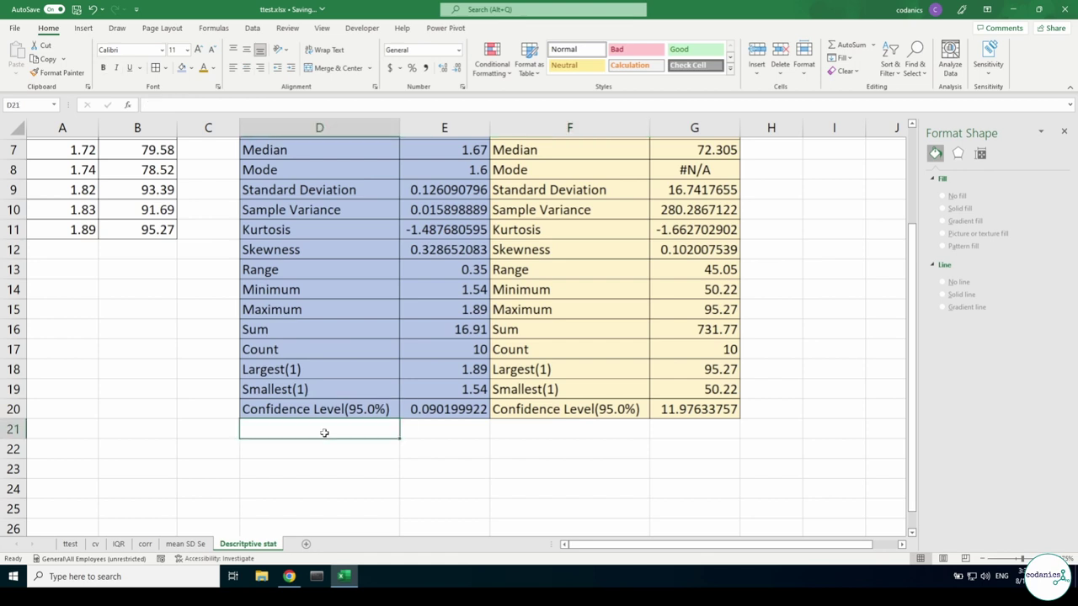
pyautogui.write('Lower CI')
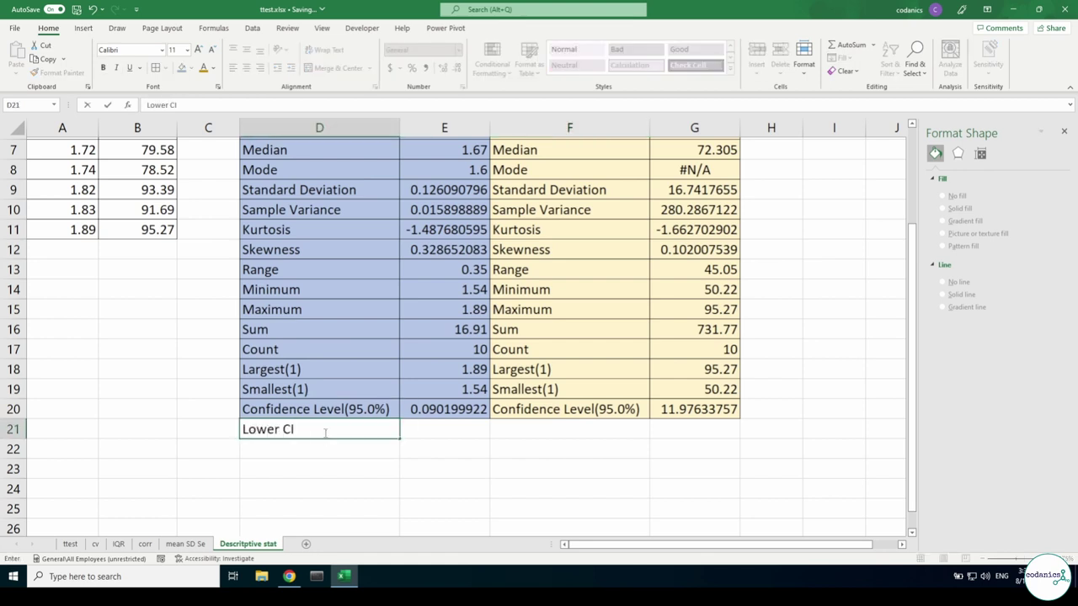
pyautogui.press('Return')
pyautogui.write('UPPE')
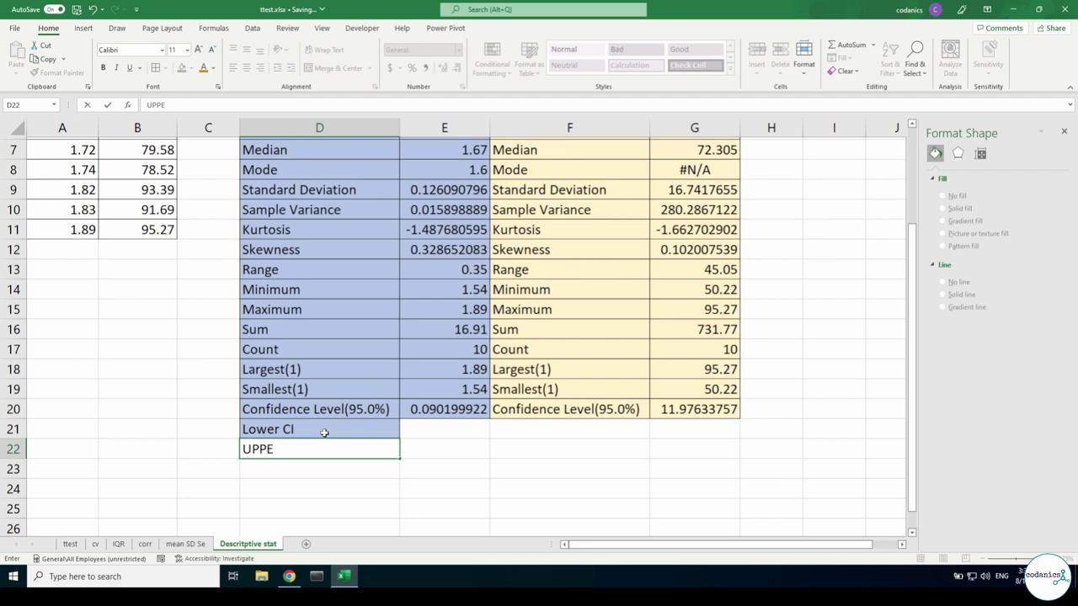
pyautogui.write('U')
pyautogui.write('I')
pyautogui.press('Return')
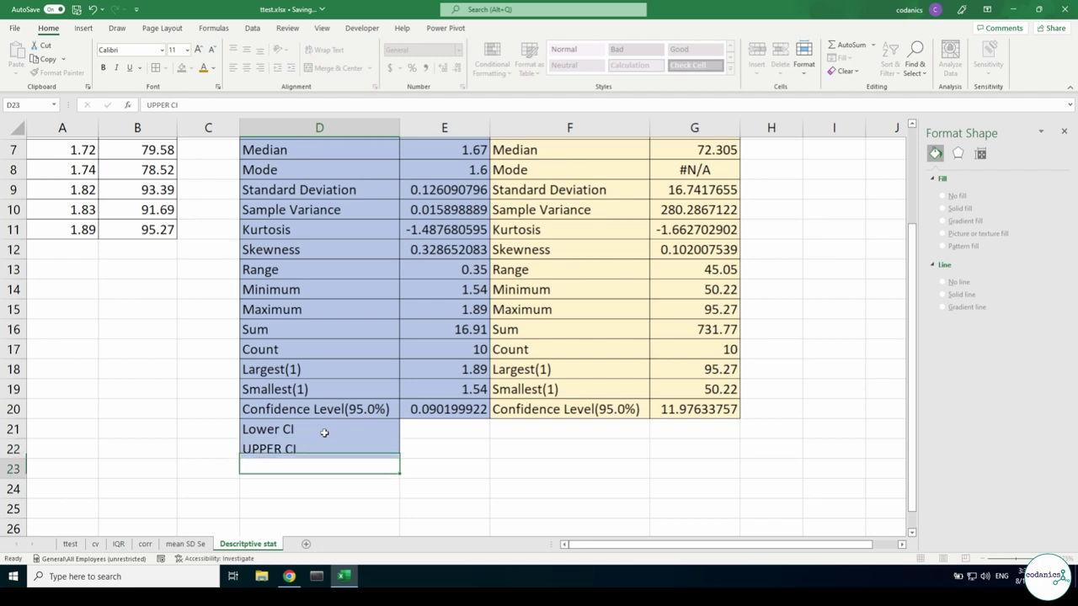
# Enter =E5-E20 in E21 for Height's lower bound 1.600800078
pyautogui.click(426, 424)
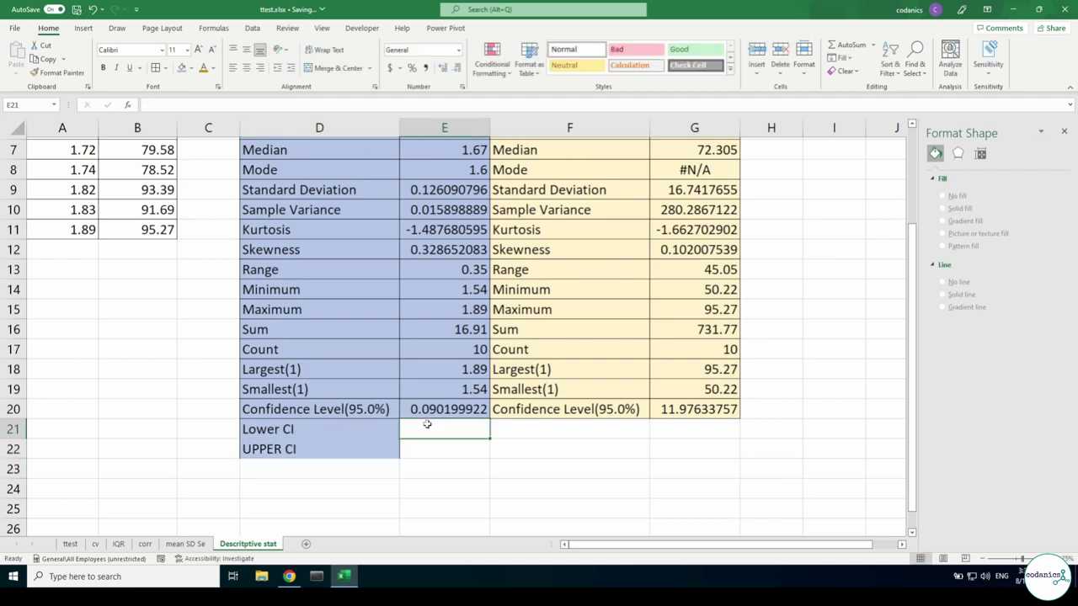
pyautogui.scroll(1, 427, 424)
pyautogui.write('=')
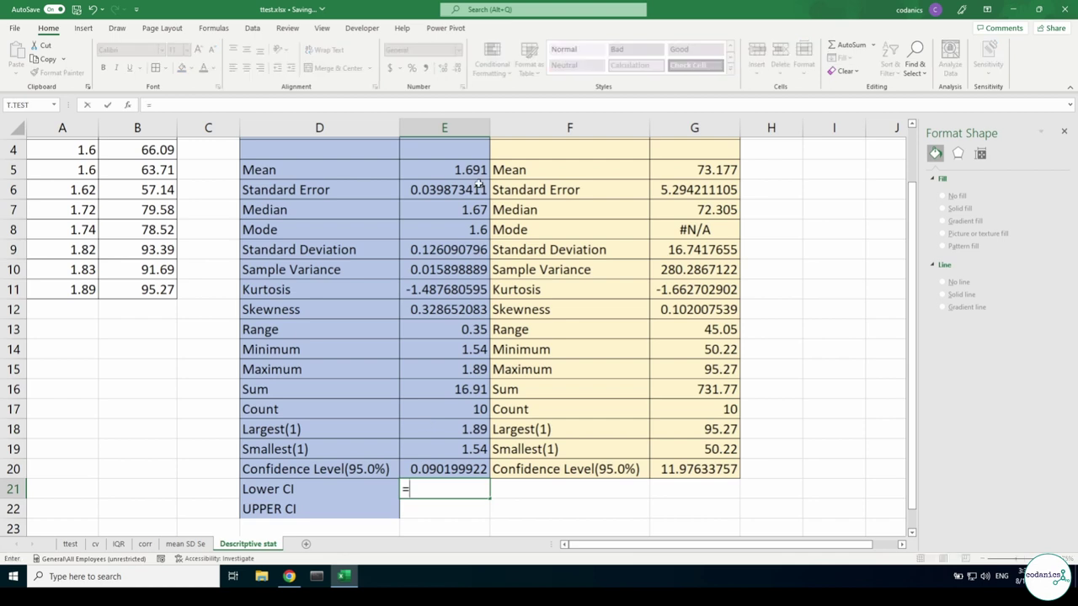
pyautogui.click(453, 169)
pyautogui.write('-')
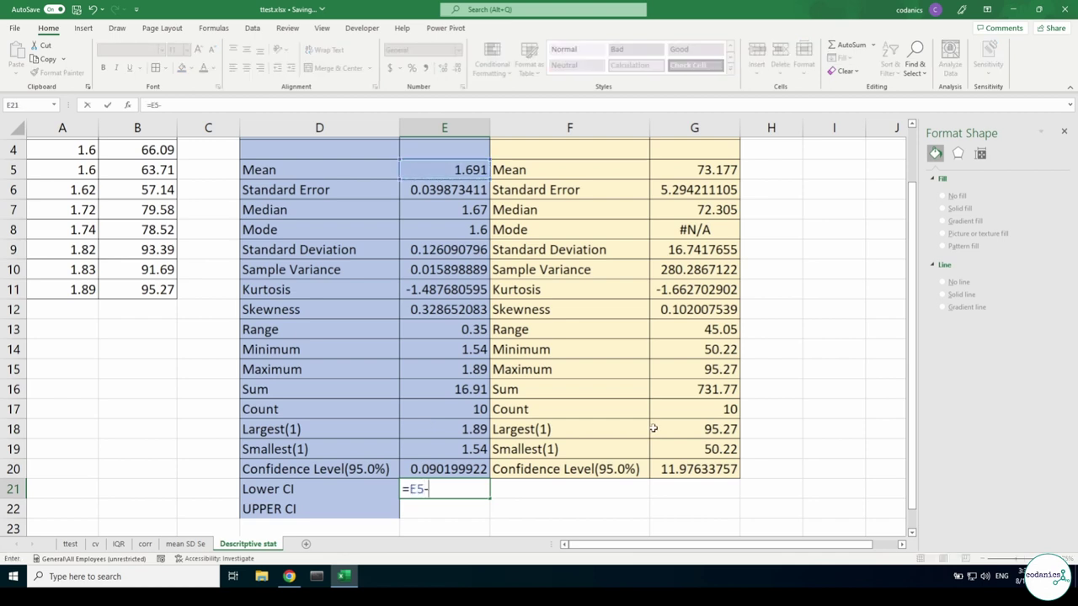
pyautogui.click(443, 469)
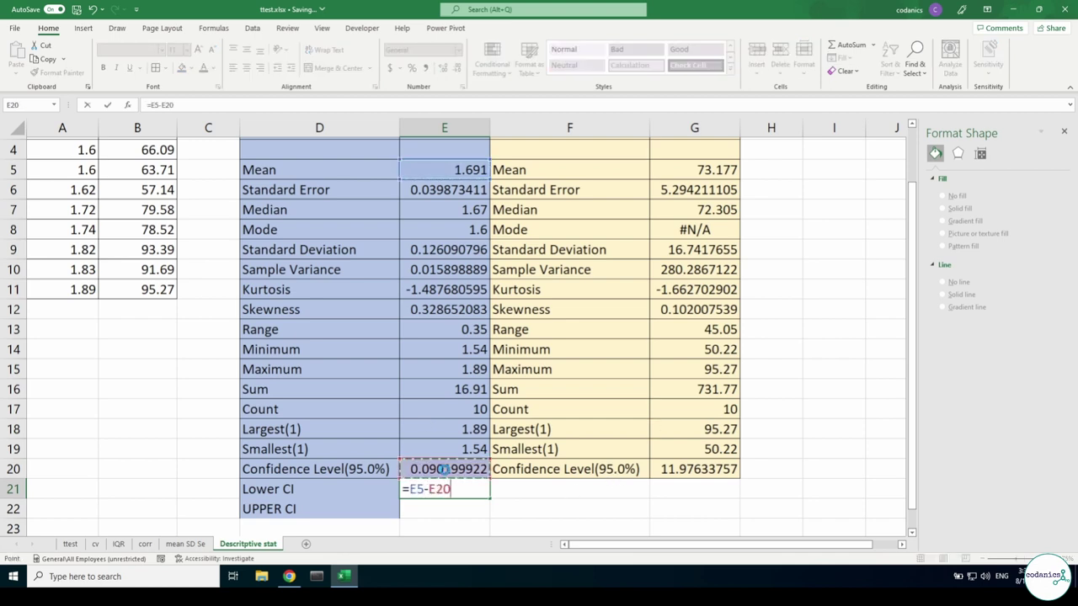
pyautogui.press('Return')
pyautogui.click(459, 492)
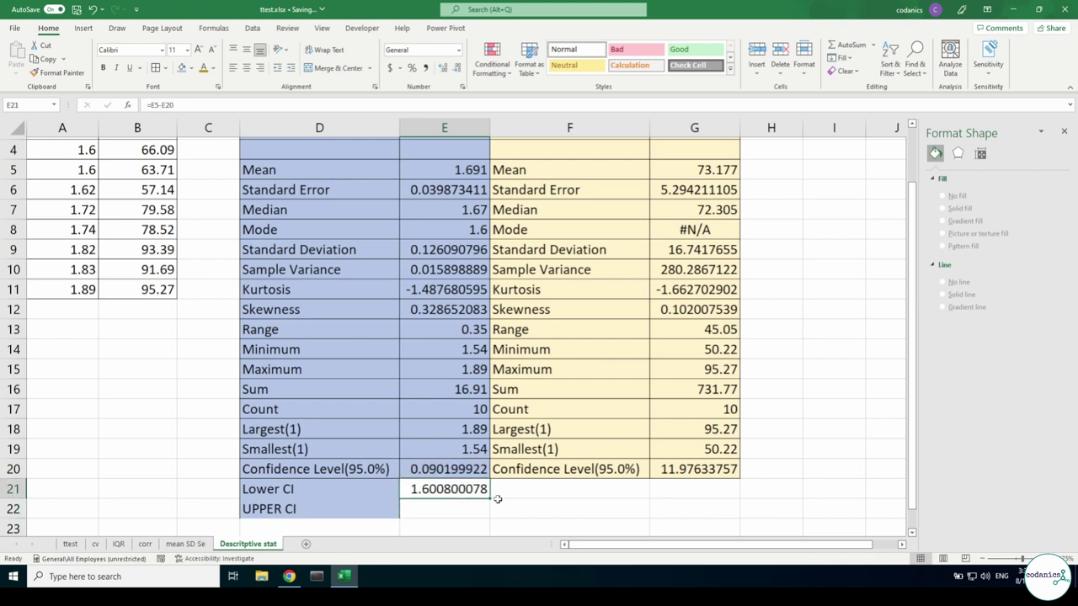
pyautogui.doubleClick(465, 495)
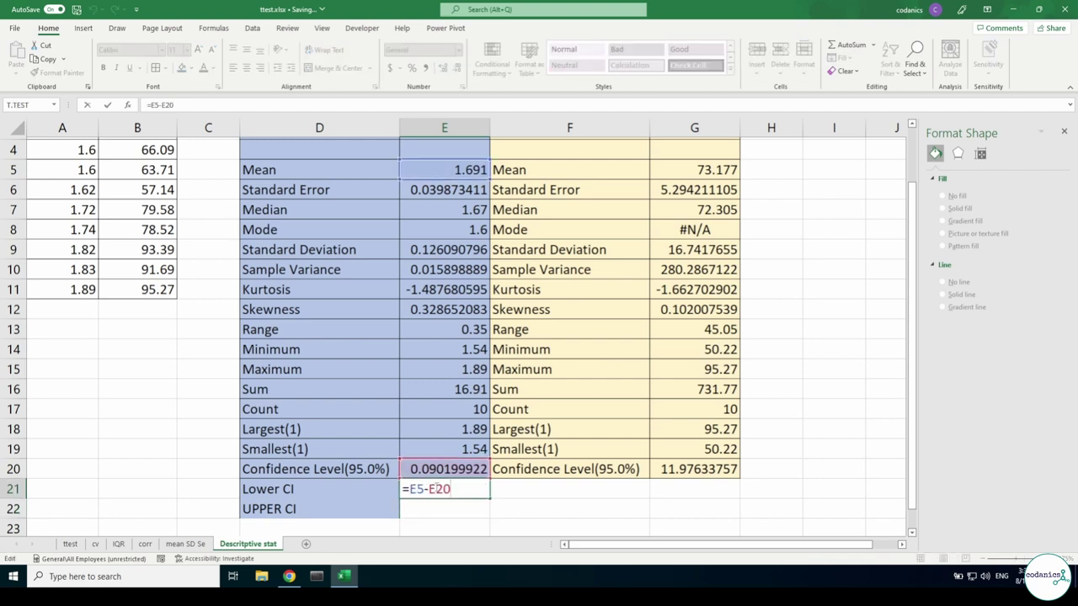
pyautogui.press('Return')
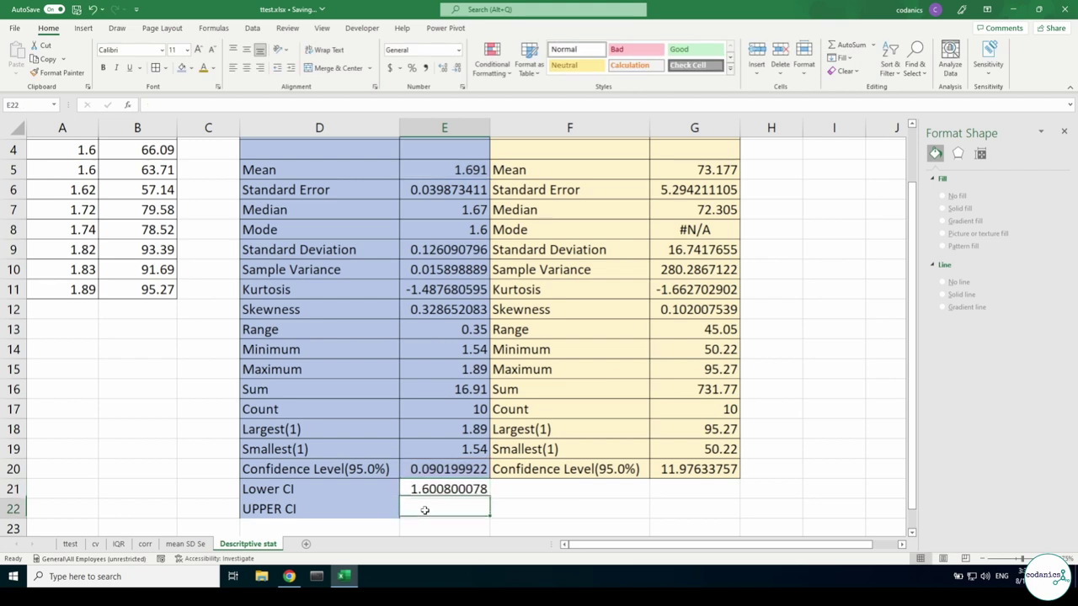
# Enter =E5+E20 in E22 for upper bound 1.781199922, then copy D21:E22
pyautogui.write('=')
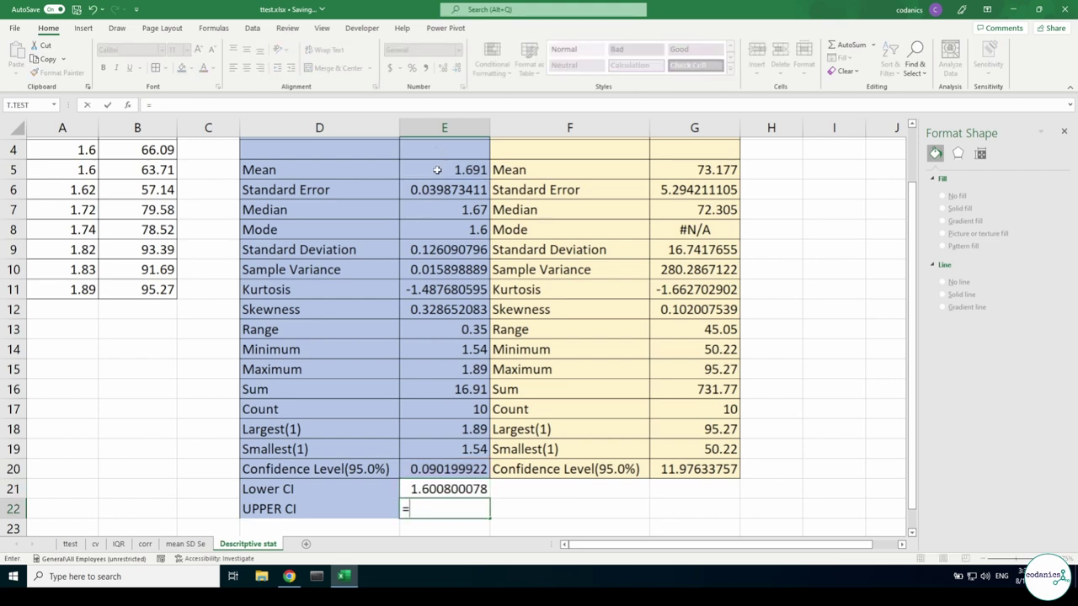
pyautogui.click(437, 169)
pyautogui.write('+')
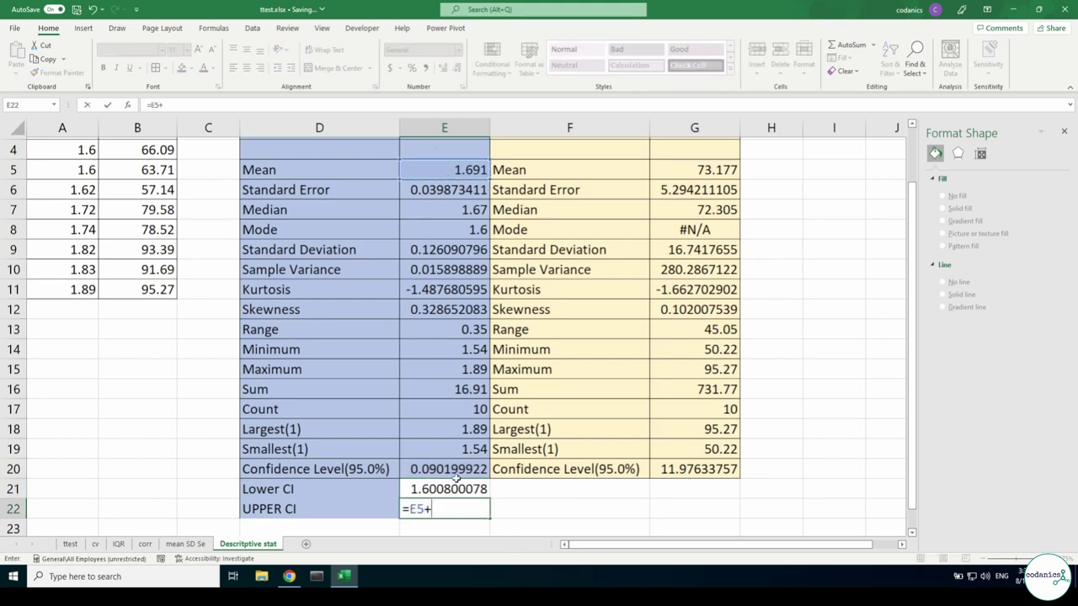
pyautogui.click(454, 472)
pyautogui.press('Return')
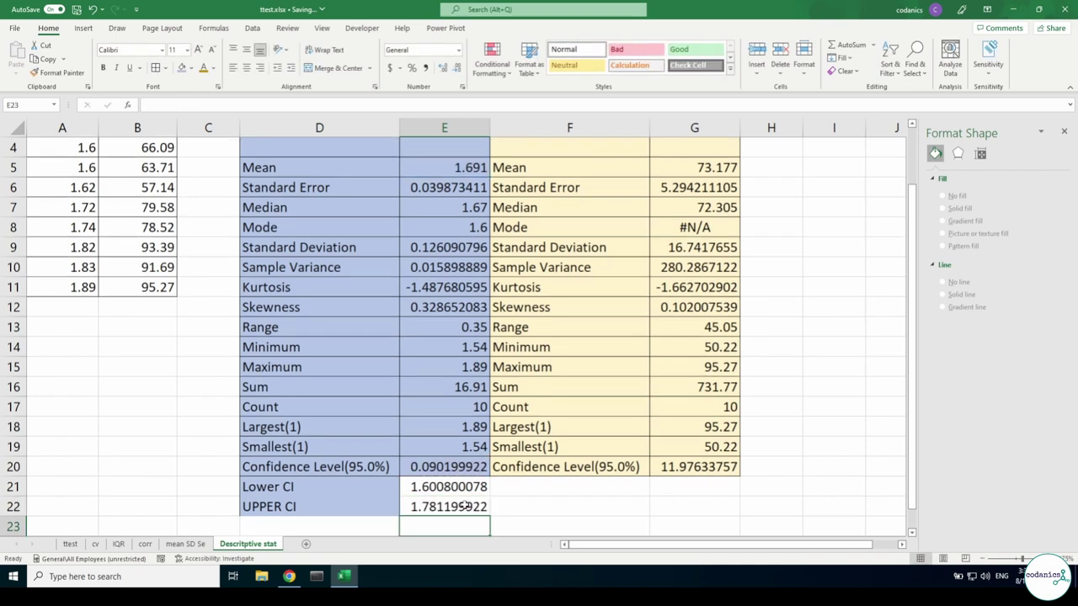
pyautogui.click(346, 488)
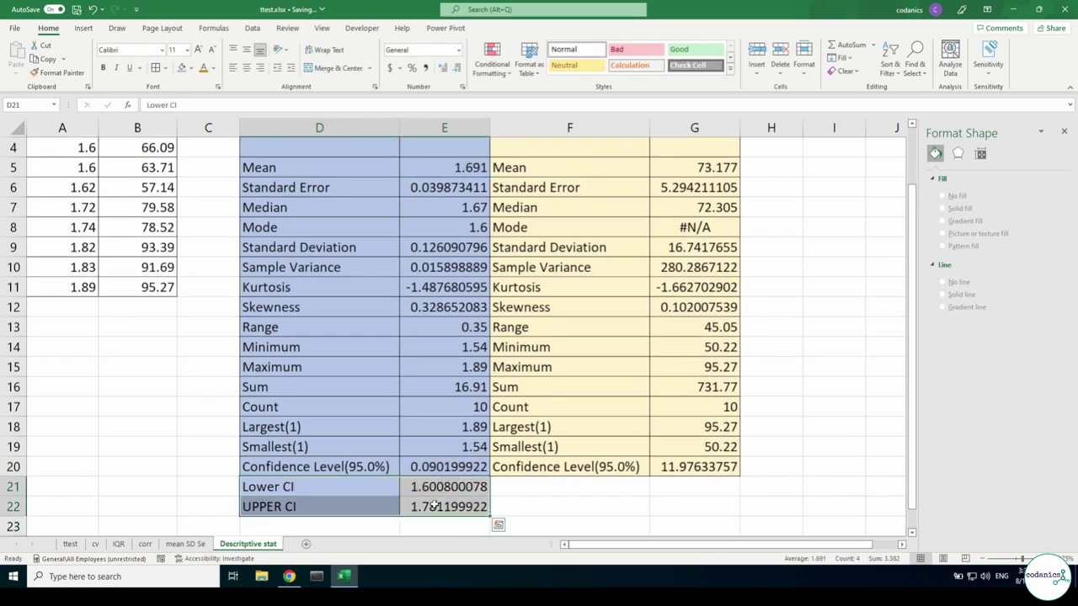
pyautogui.hotkey('ctrl', 'c')
# Paste the CI rows at F21, giving Weight bounds 61.20066243 and 85.15333757, and verify G21's formula
pyautogui.click(570, 489)
pyautogui.hotkey('ctrl', 'v')
pyautogui.doubleClick(683, 495)
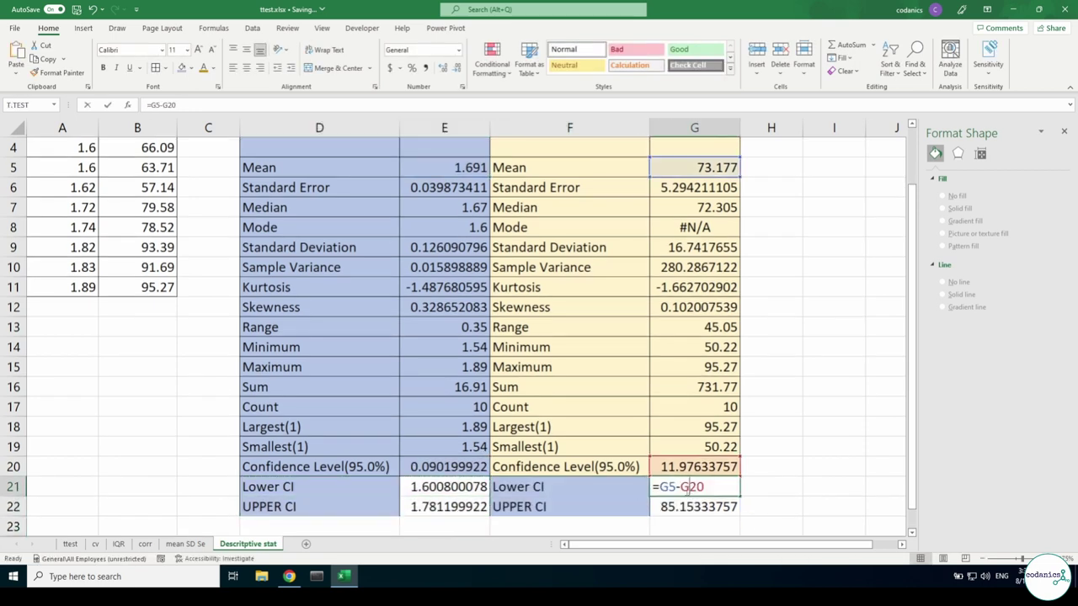
pyautogui.scroll(1, 709, 267)
pyautogui.scroll(-1, 709, 267)
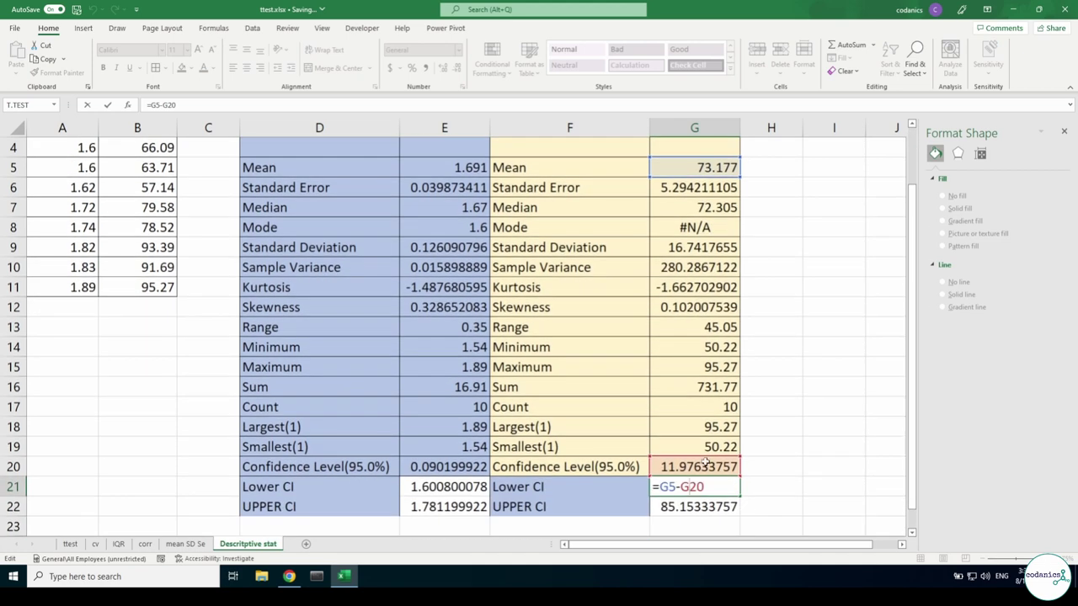
pyautogui.press('Return')
pyautogui.scroll(-1, 780, 475)
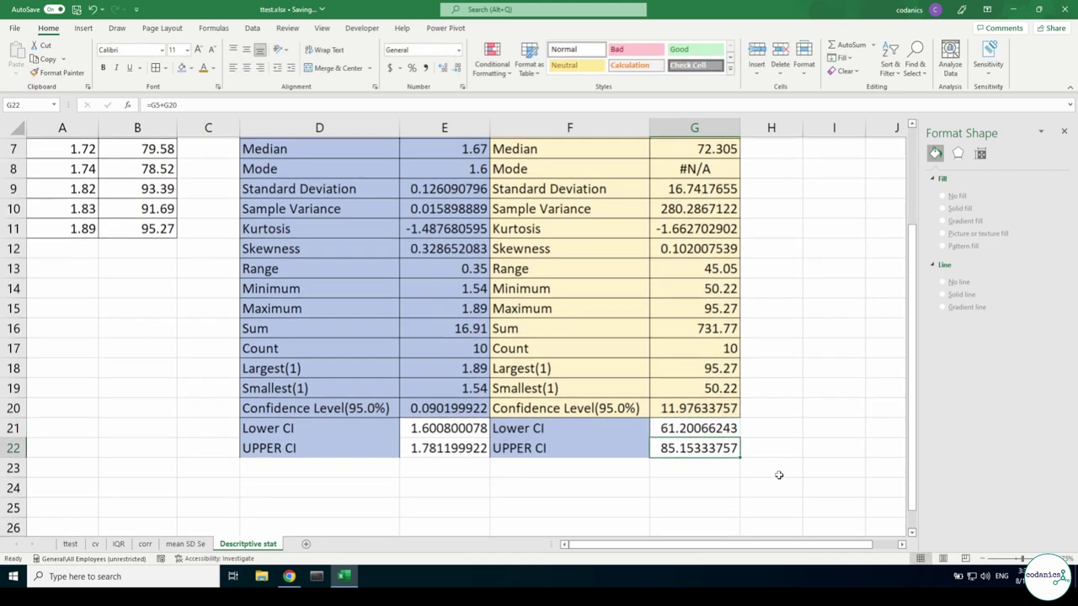
pyautogui.moveTo(328, 429); pyautogui.dragTo(725, 449)
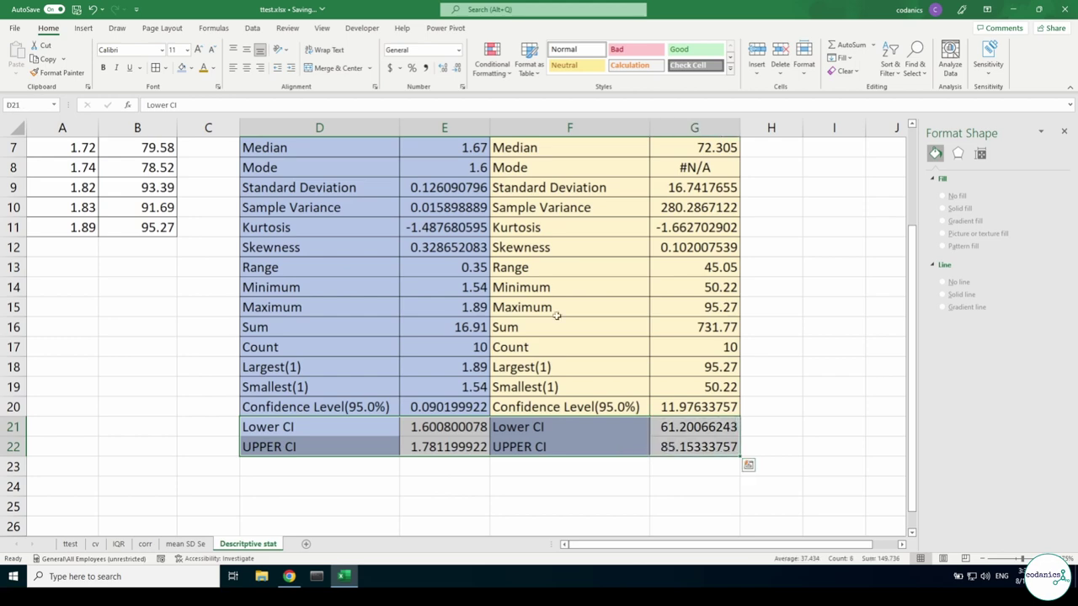
pyautogui.click(387, 449)
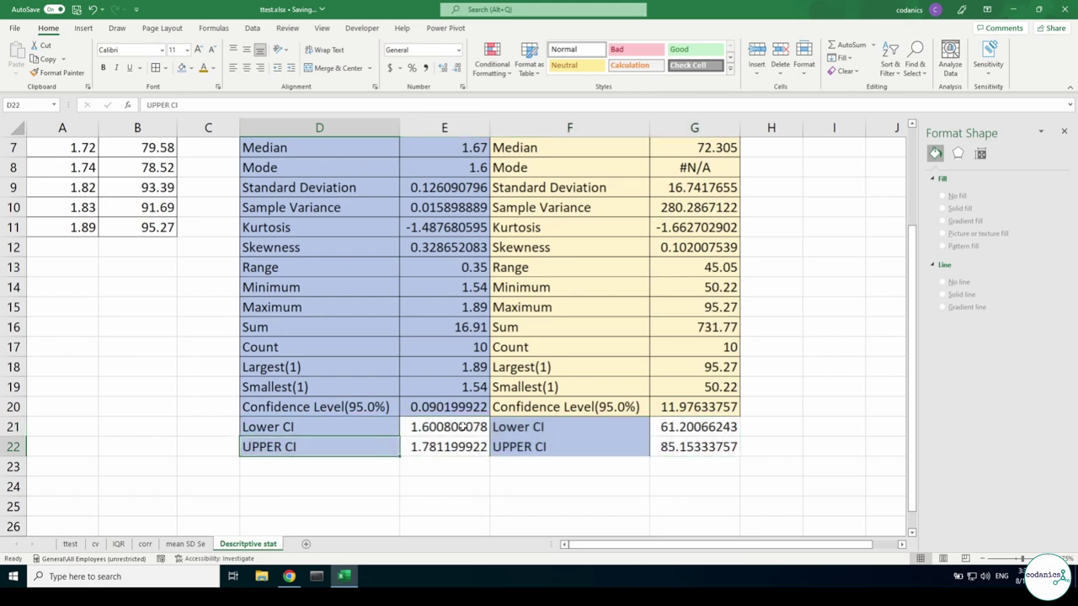
pyautogui.scroll(-1, 464, 425)
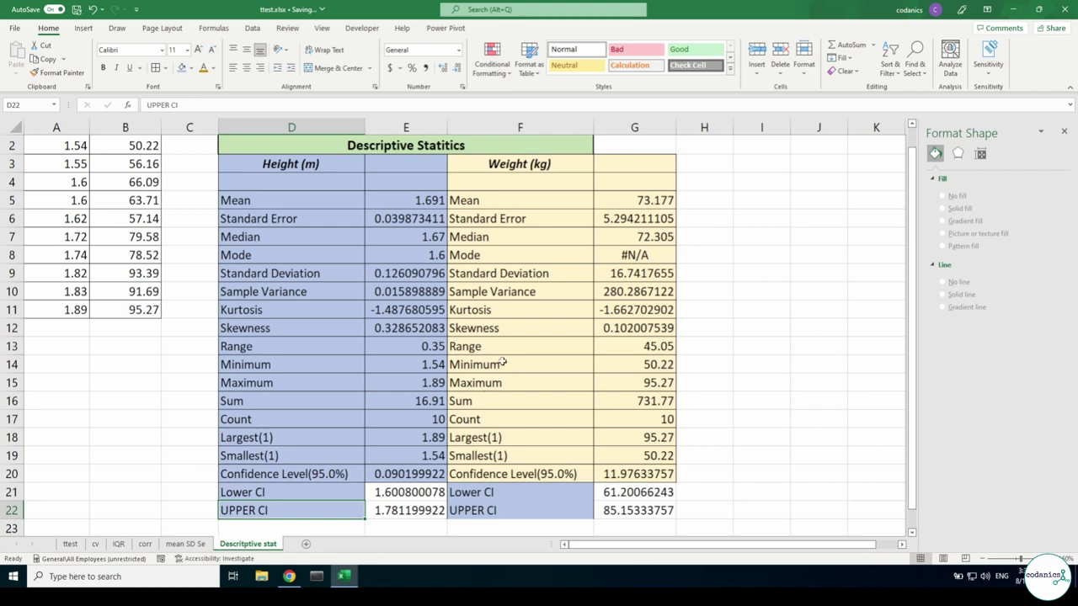
# Review Height's CI results, confidence level, mean and statistic names
pyautogui.click(407, 493)
pyautogui.click(403, 510)
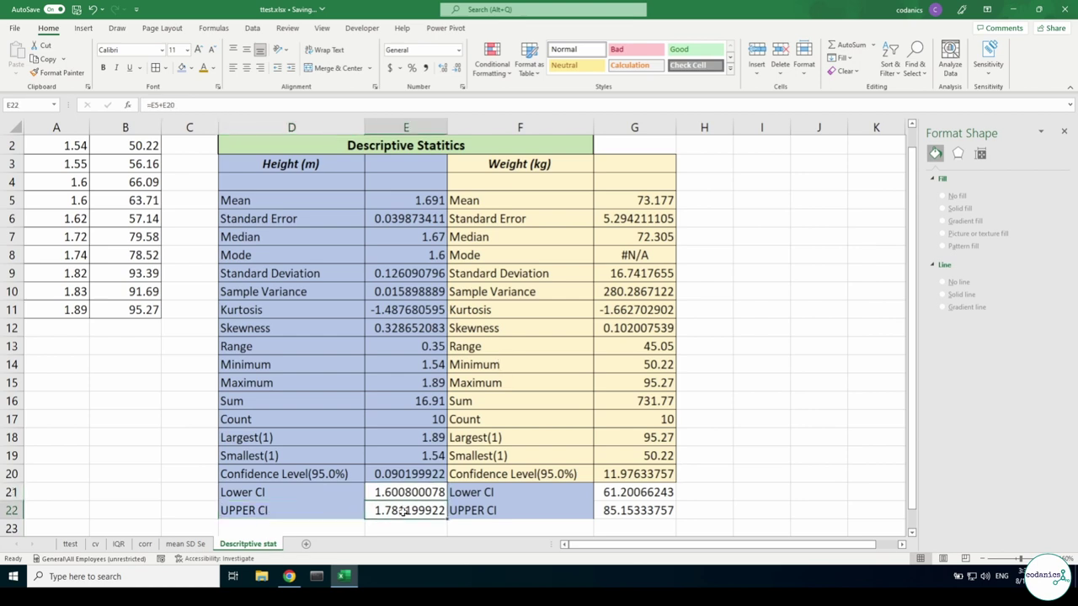
pyautogui.click(408, 475)
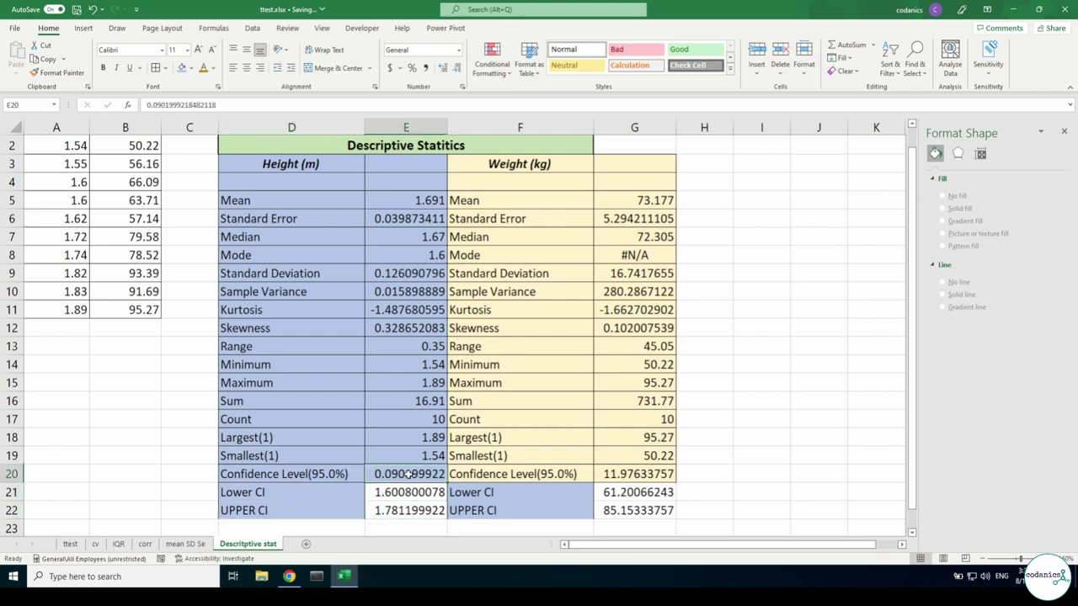
pyautogui.click(394, 202)
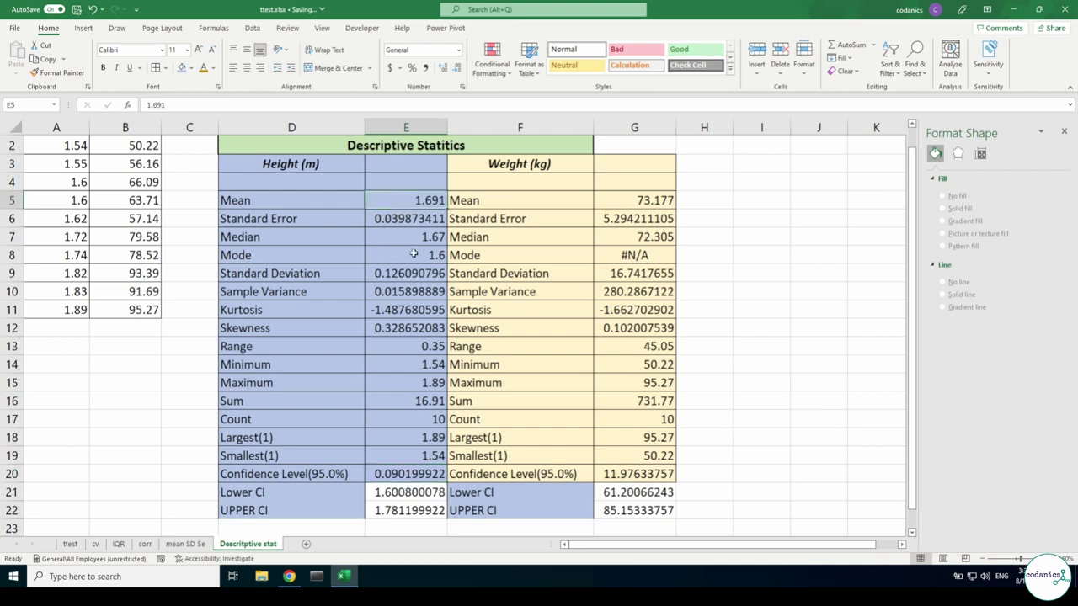
pyautogui.moveTo(276, 201); pyautogui.dragTo(308, 472)
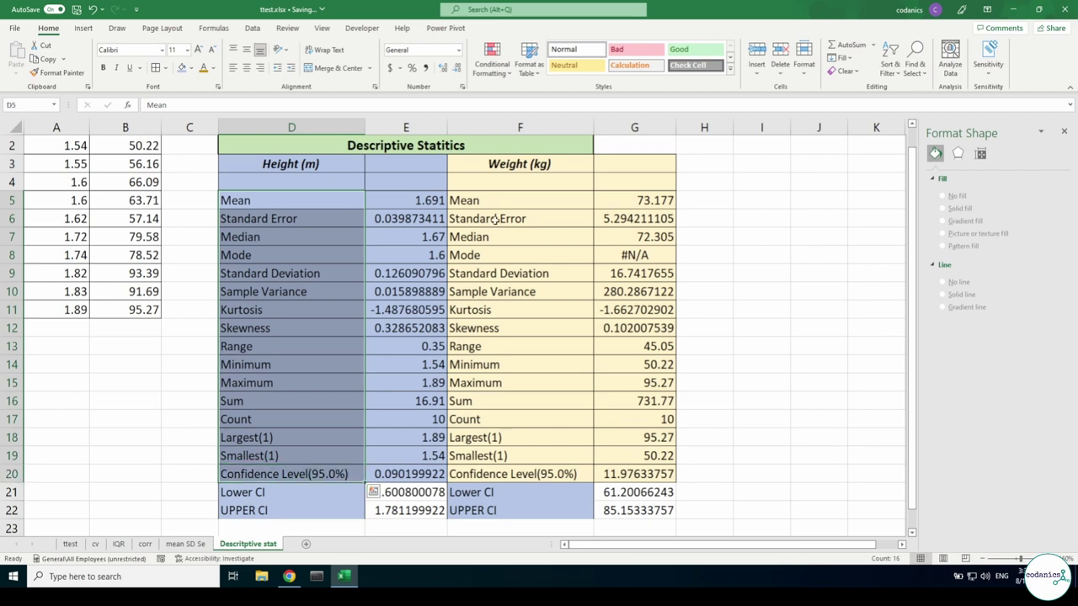
# Merge and center the title across D2:G2
pyautogui.moveTo(517, 149); pyautogui.dragTo(631, 145)
pyautogui.click(341, 68)
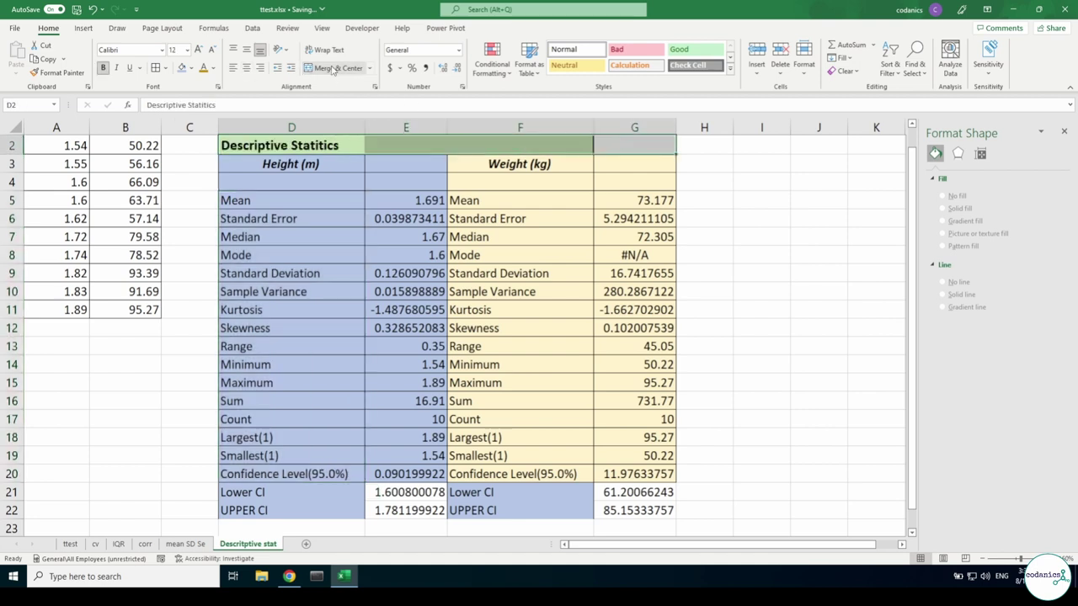
pyautogui.click(341, 68)
pyautogui.click(435, 344)
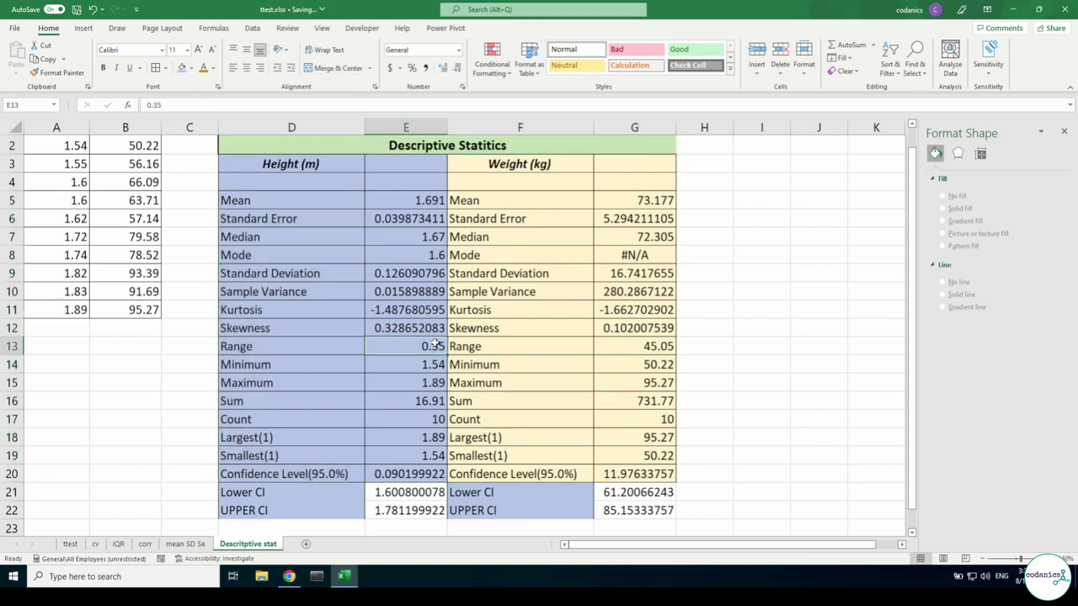